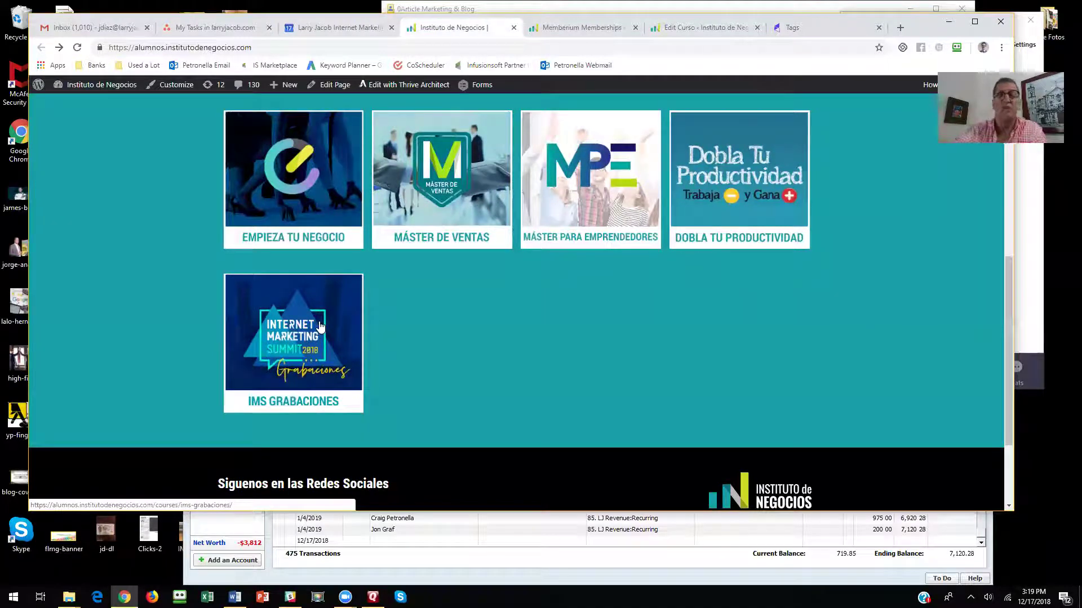
- View the IMS Grabaciones course and its Día 1 lesson topics, and return to the alumni home page
left_click(307, 328)
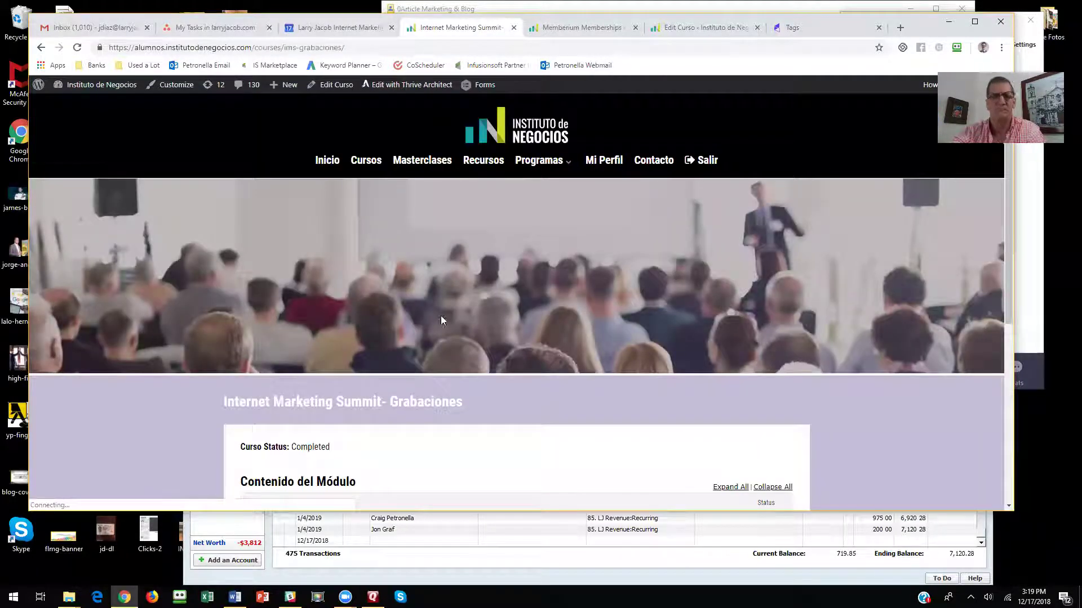
scroll(394, 406, "down", 3)
left_click(293, 367)
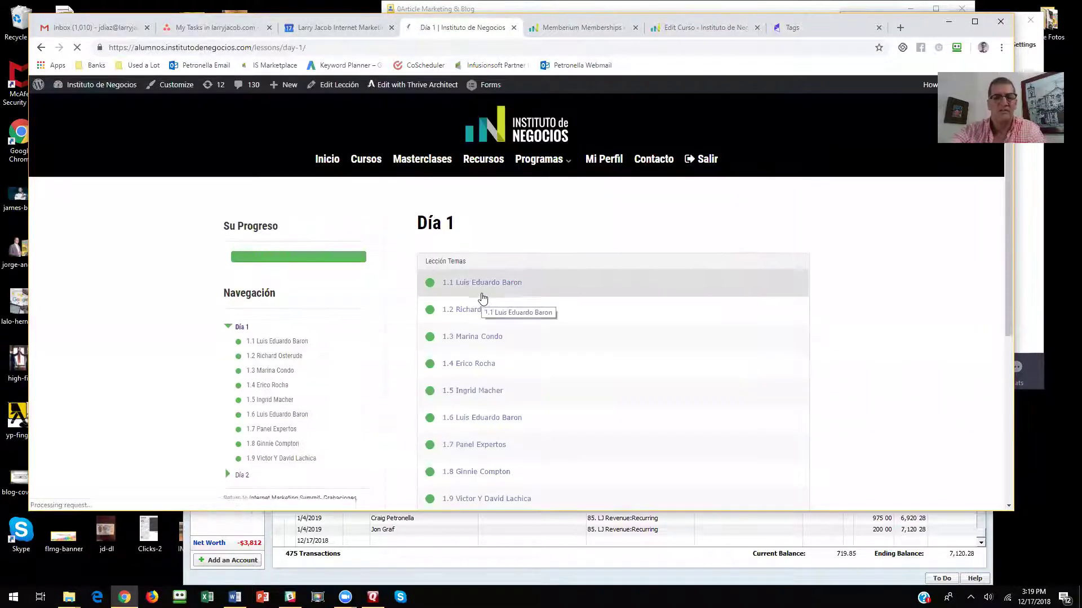
scroll(482, 307, "down", 4)
scroll(349, 224, "up", 5)
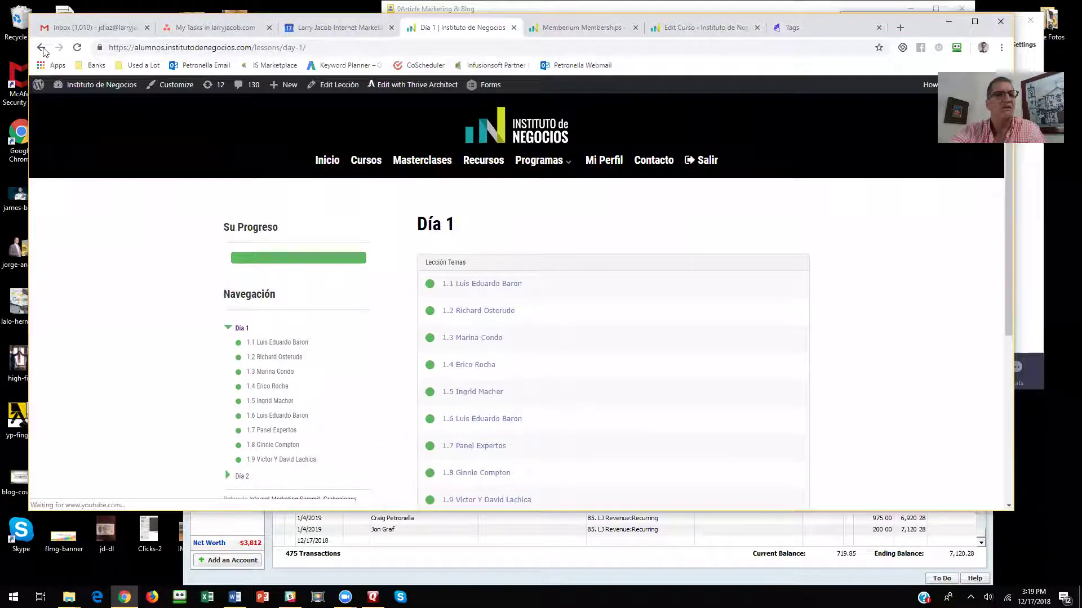
left_click(41, 47)
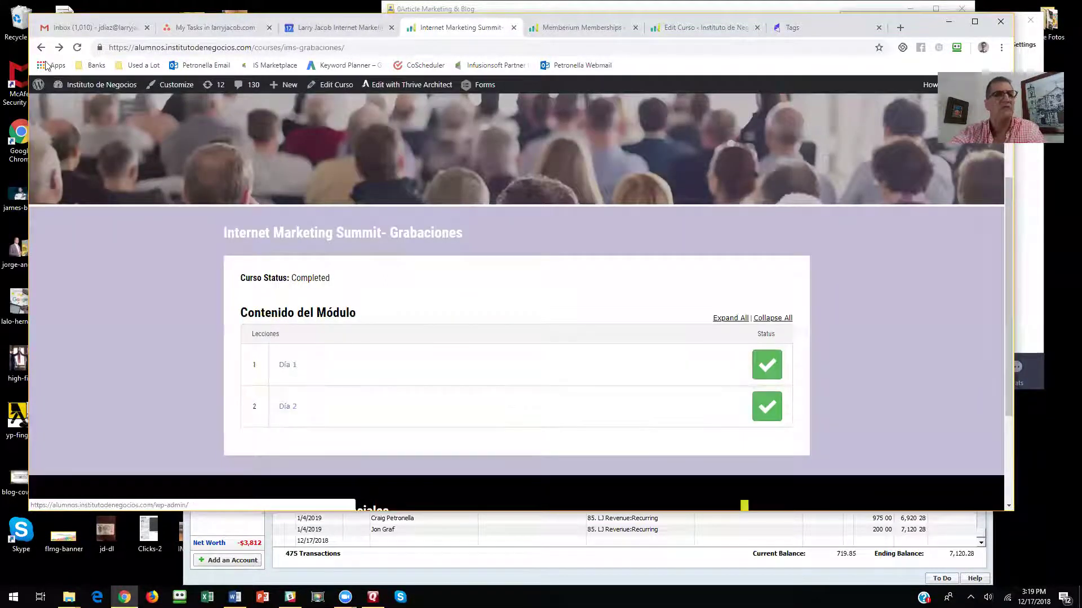
left_click(42, 49)
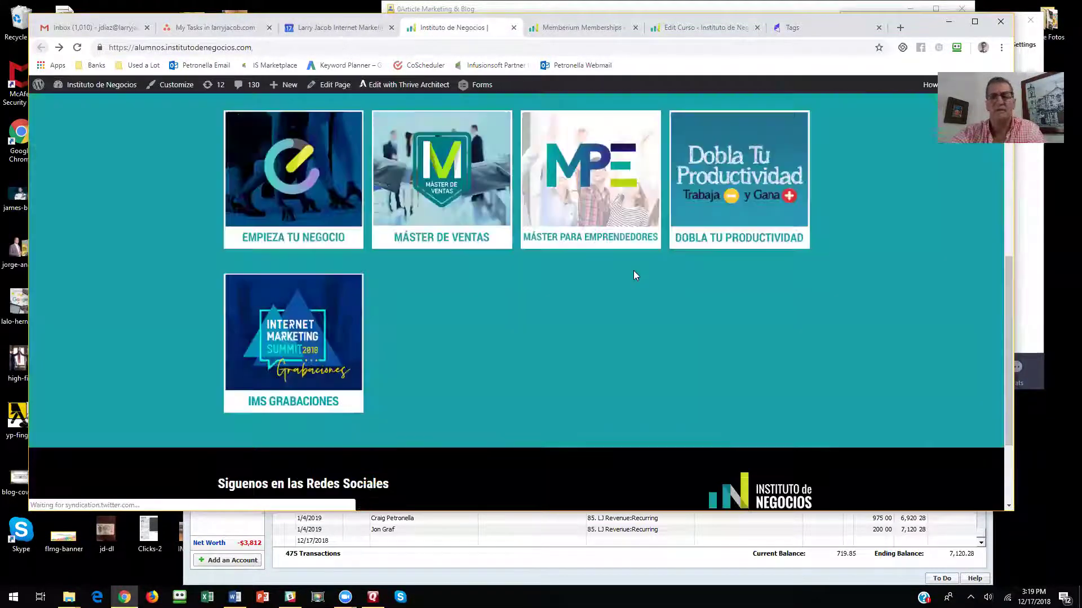
- Review the resources and lessons of the Dobla Tu Productividad course, and return to the alumni home page
left_click(759, 192)
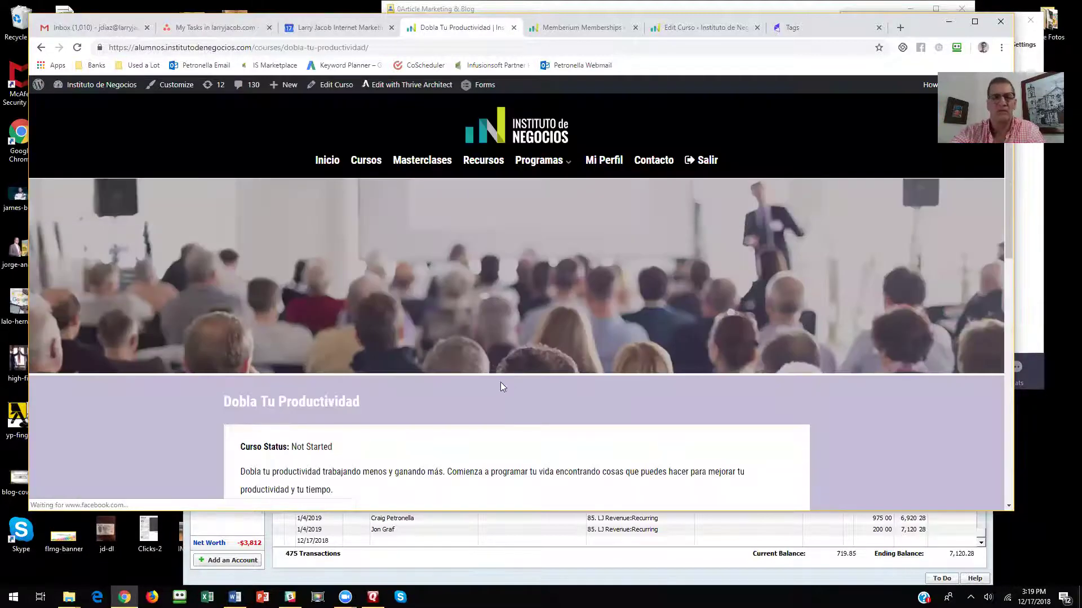
scroll(499, 386, "down", 4)
scroll(358, 366, "down", 4)
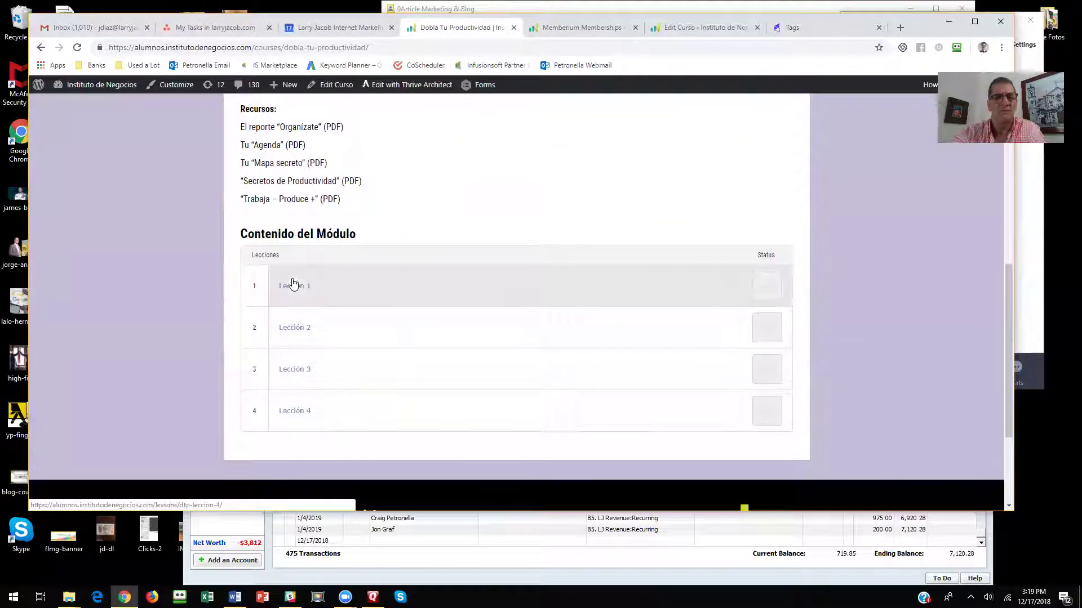
left_click(42, 49)
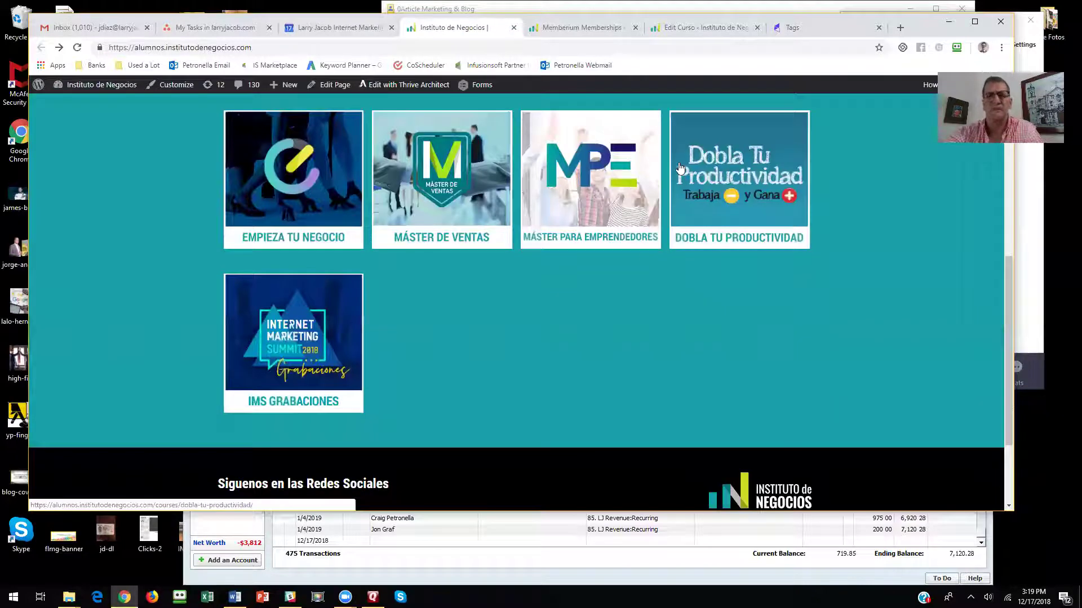
- Display the Memberium membership levels and highlight the tag IDs assigned to IMS Grabaciones and Dobla Tu Producticidad
left_click(582, 29)
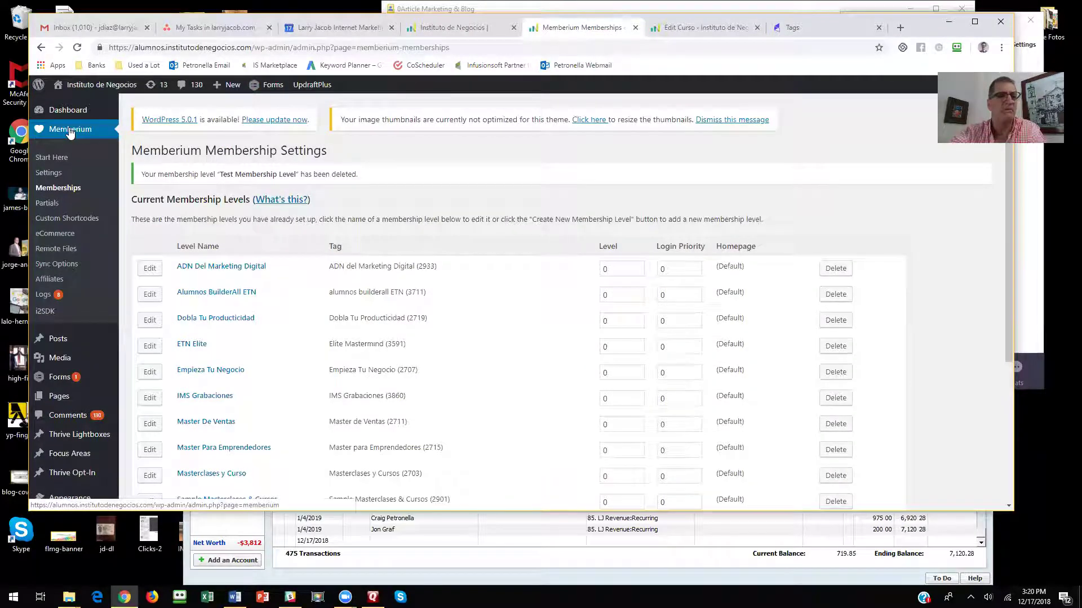
left_click(62, 191)
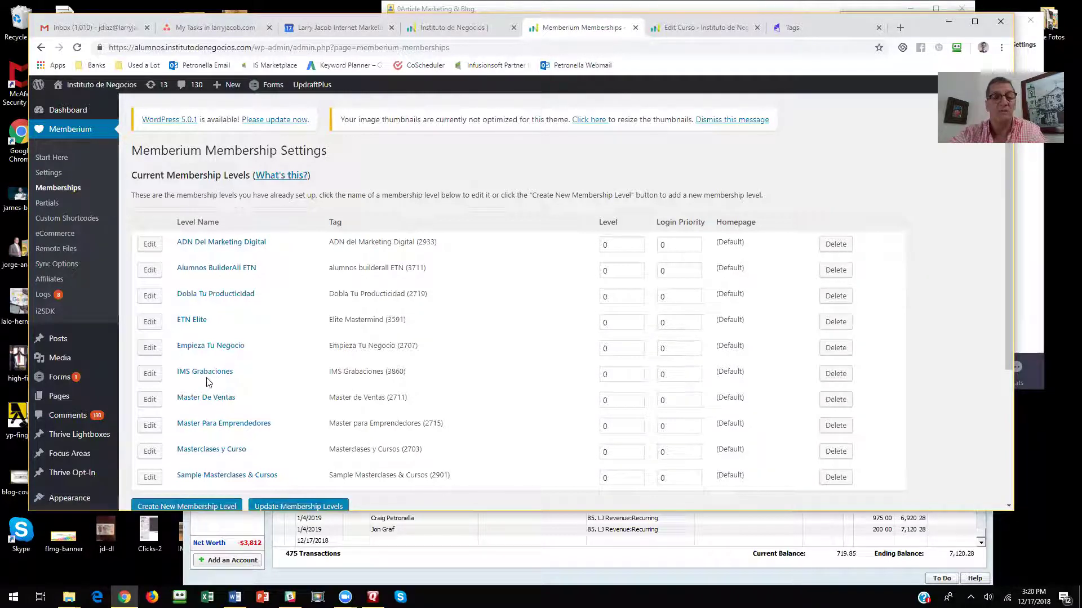
mouse_move(406, 370)
left_mouse_down()
mouse_move(375, 372)
mouse_move(390, 373)
left_mouse_up()
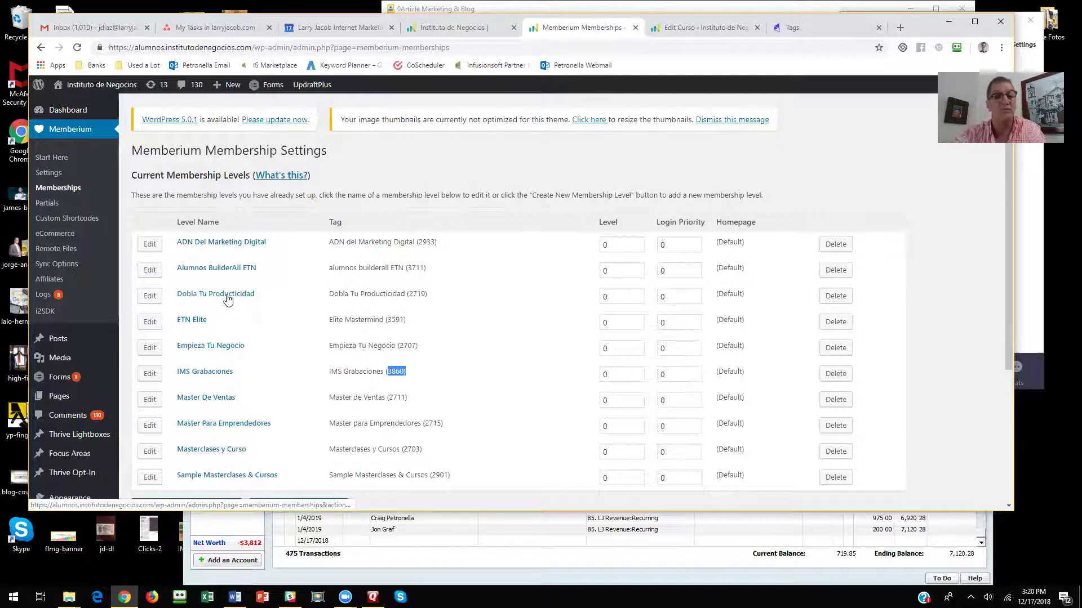
left_click_drag(429, 294, 409, 295)
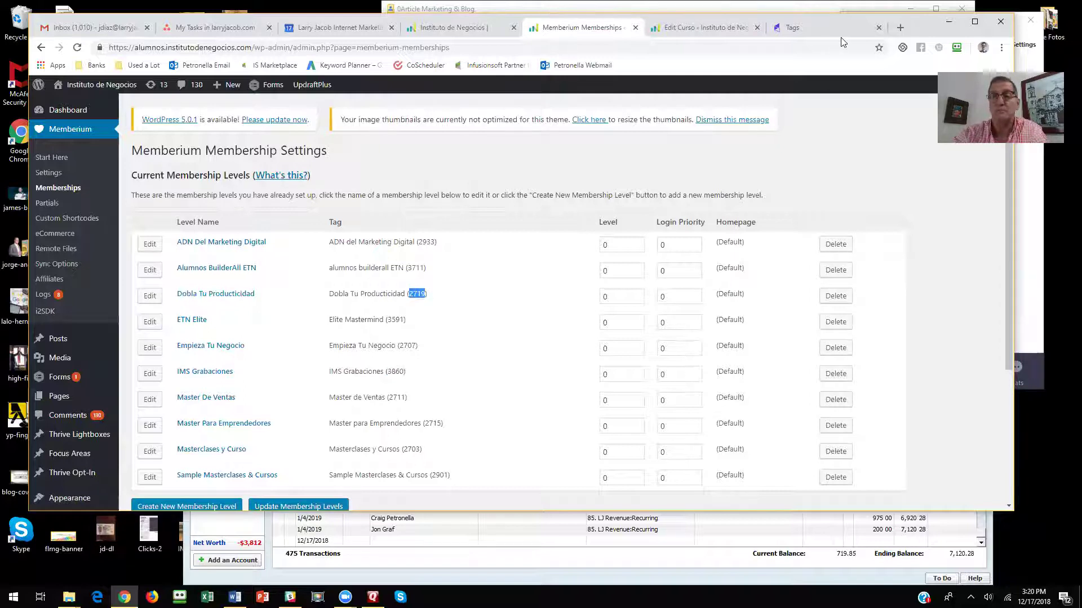
- Switch to Infusionsoft, filter the CRM tags by the 0-Memberium category, and highlight the ID of the IMS Grabaciones tag
left_click(821, 28)
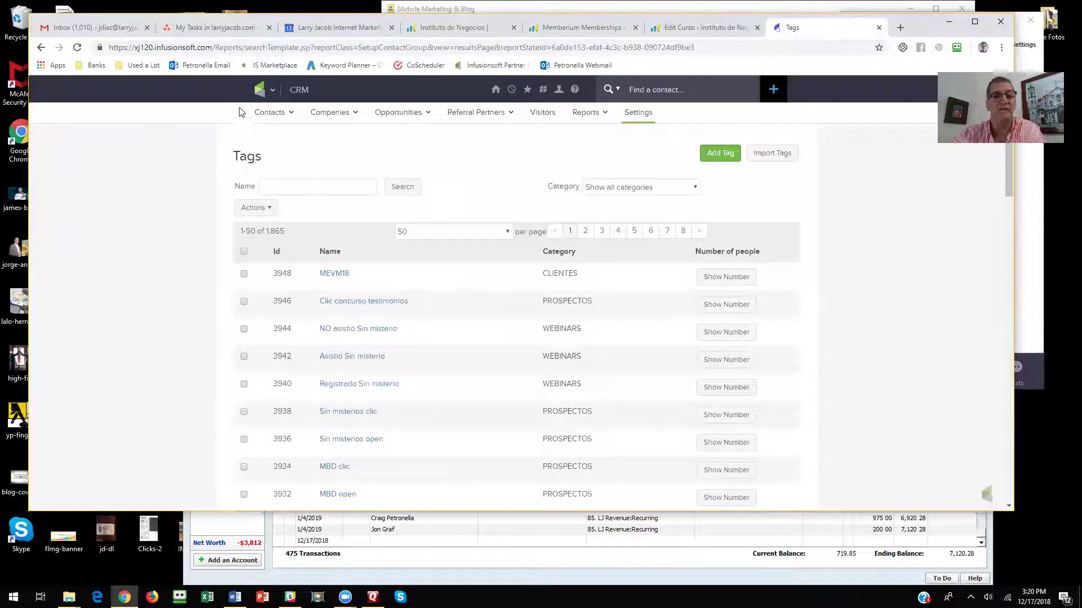
mouse_move(268, 91)
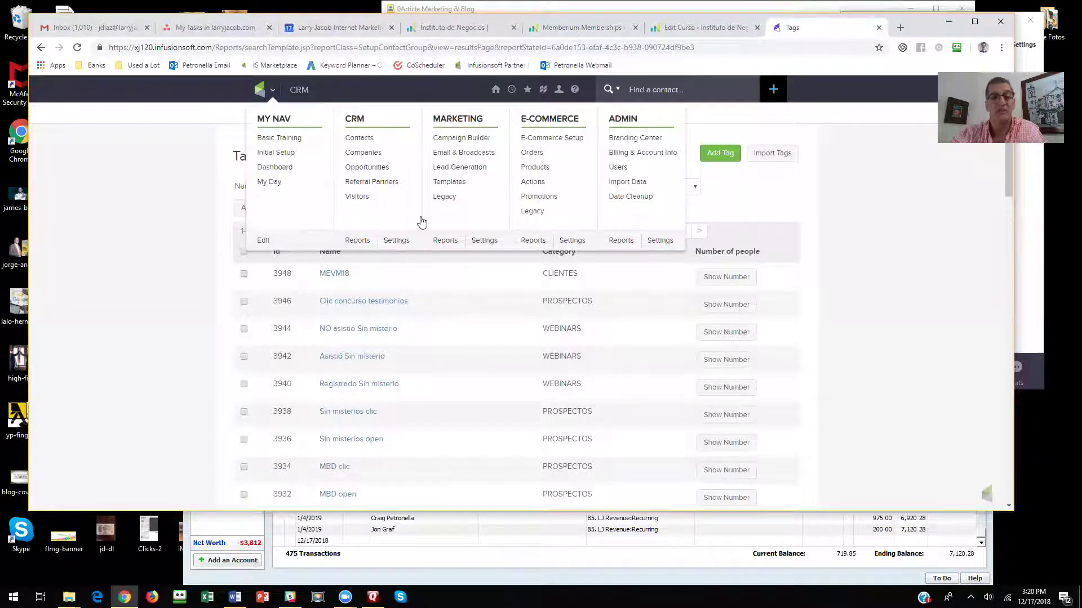
left_click(397, 241)
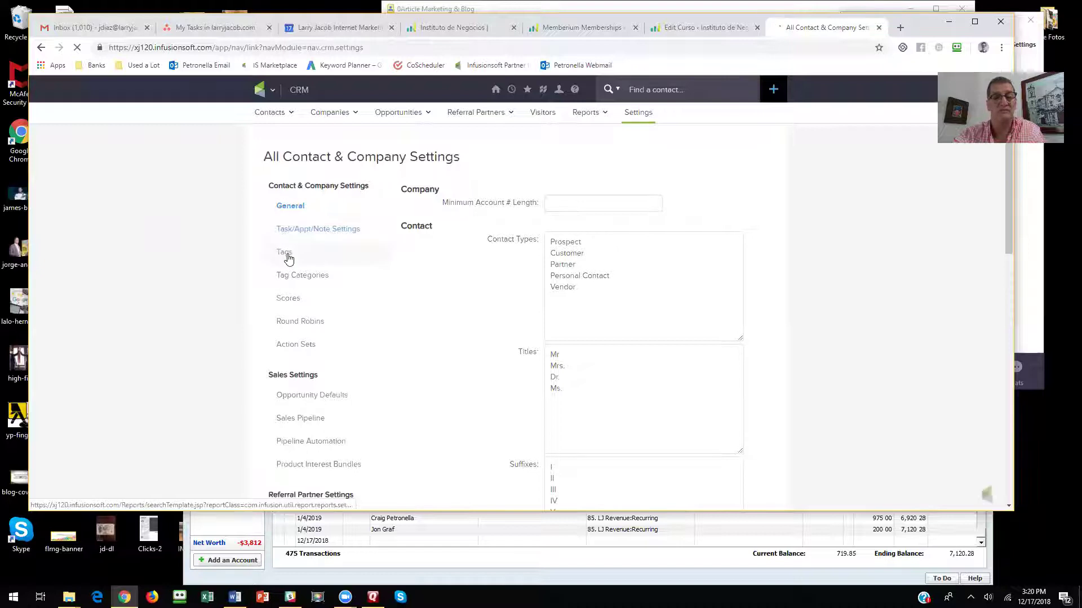
left_click(286, 253)
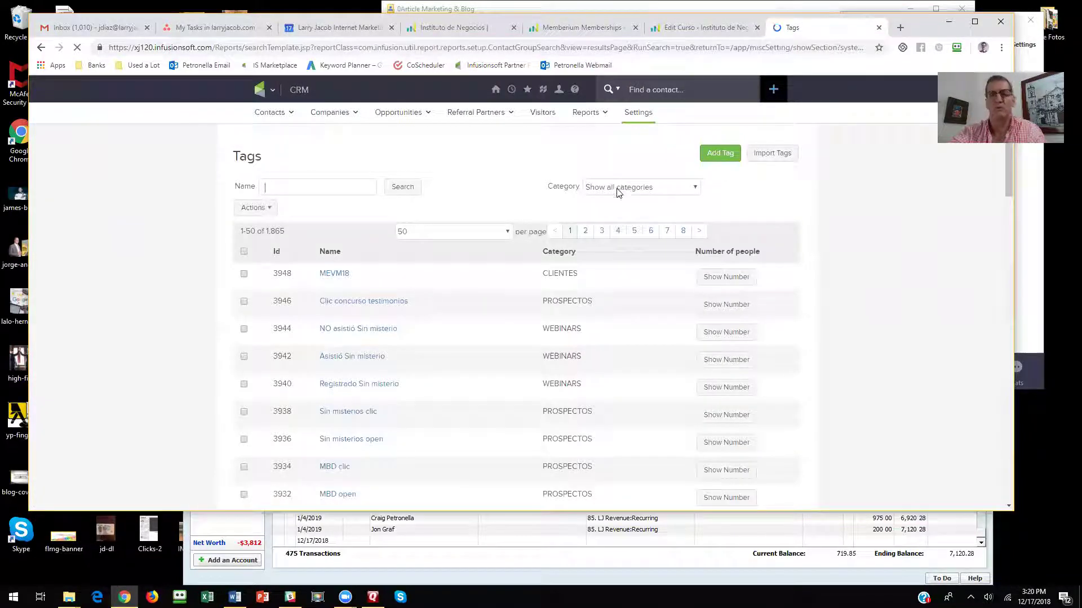
left_click(618, 191)
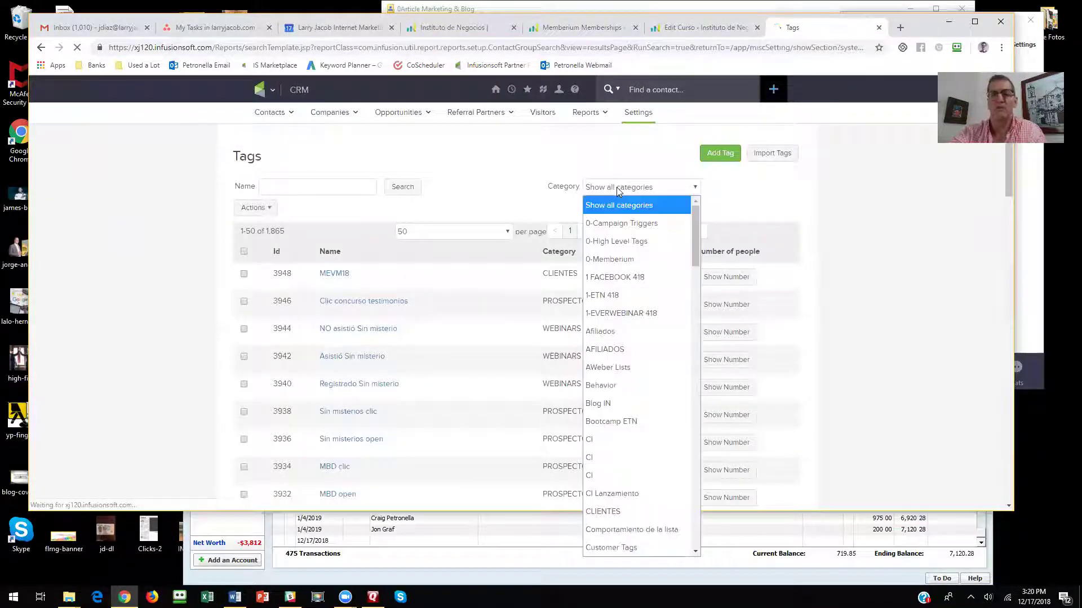
left_click(614, 259)
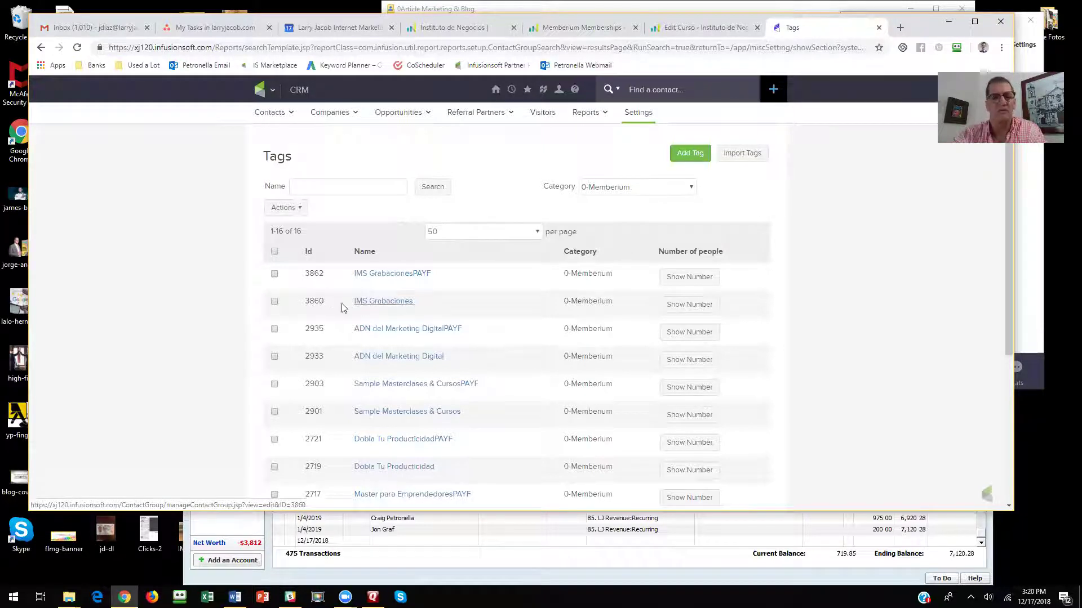
left_click_drag(326, 303, 304, 308)
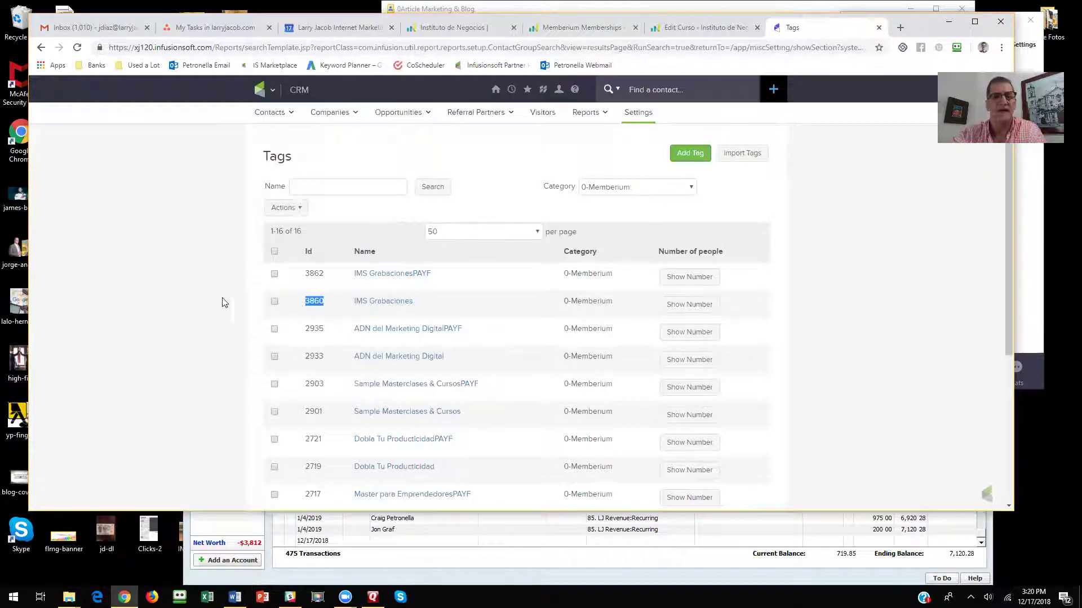
- Compare the IMS Grabaciones tag ID with its Memberium membership level, and highlight the Dobla Tu Producticidad tag ID in Infusionsoft
left_click(583, 27)
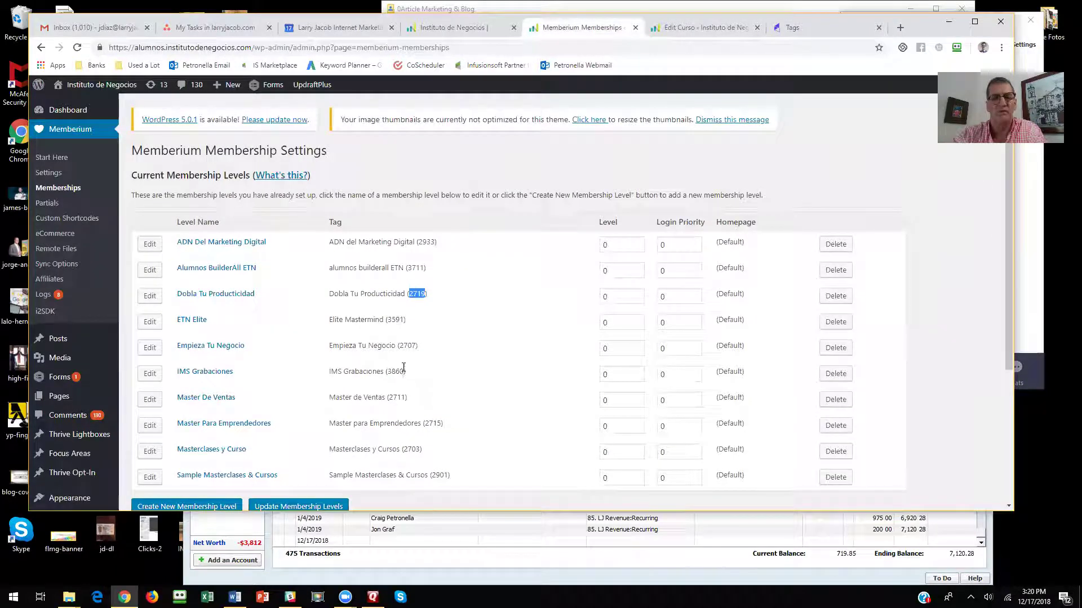
left_click_drag(406, 371, 389, 371)
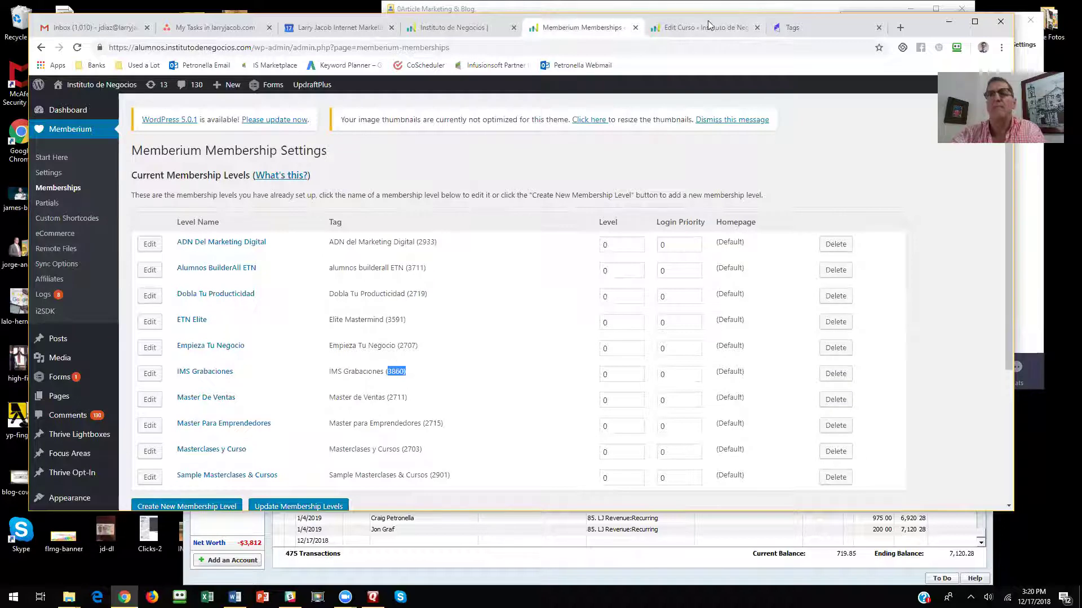
left_click(801, 24)
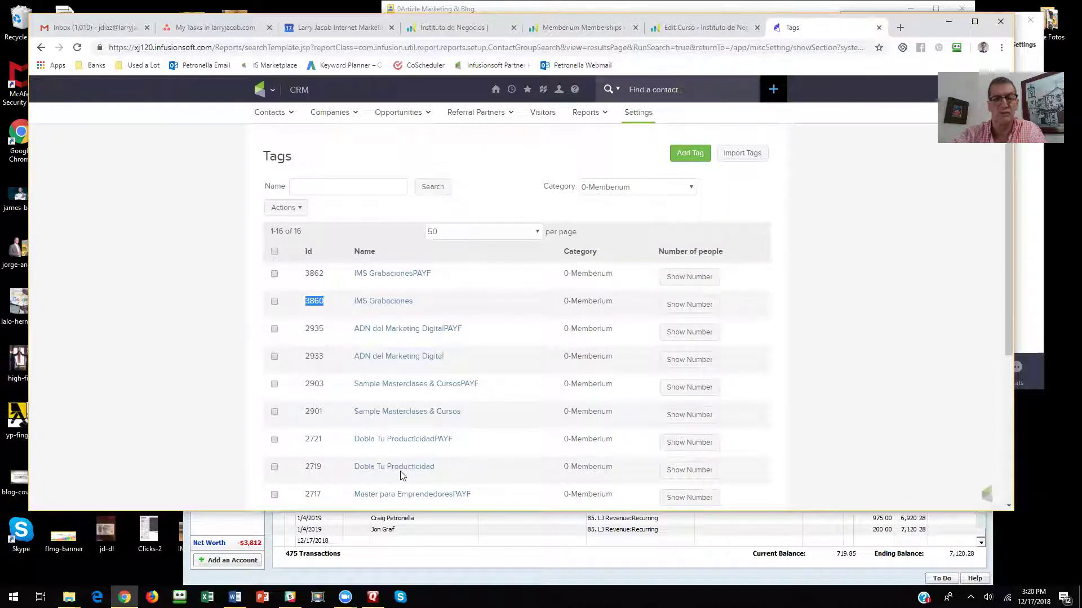
double_click(314, 467)
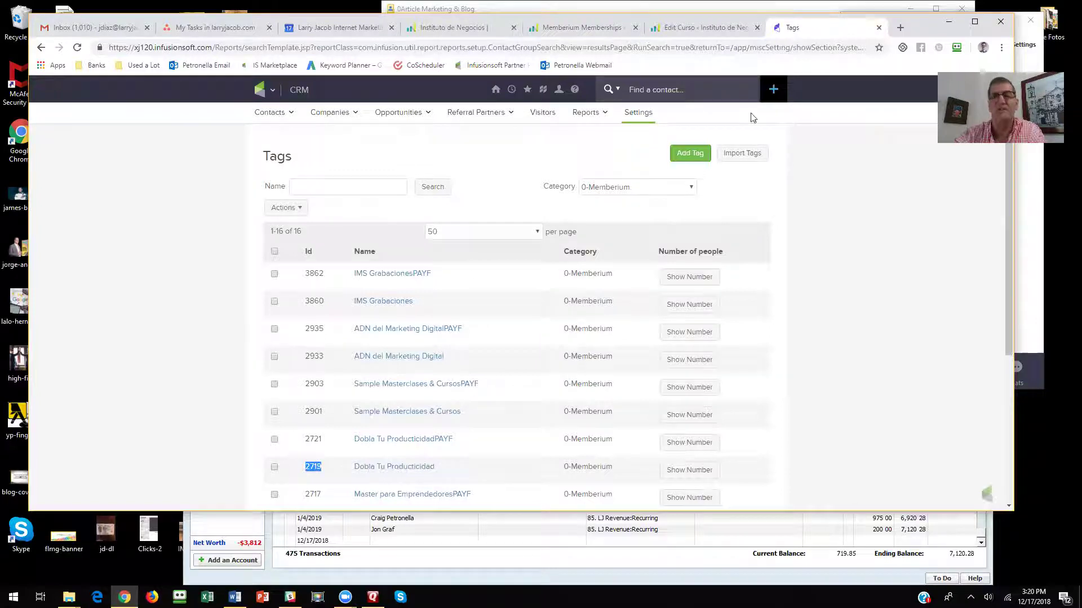
- From the Memberium memberships page, open the LearnDash LMS course list (Cursos) in a new browser tab and switch to it
left_click(696, 32)
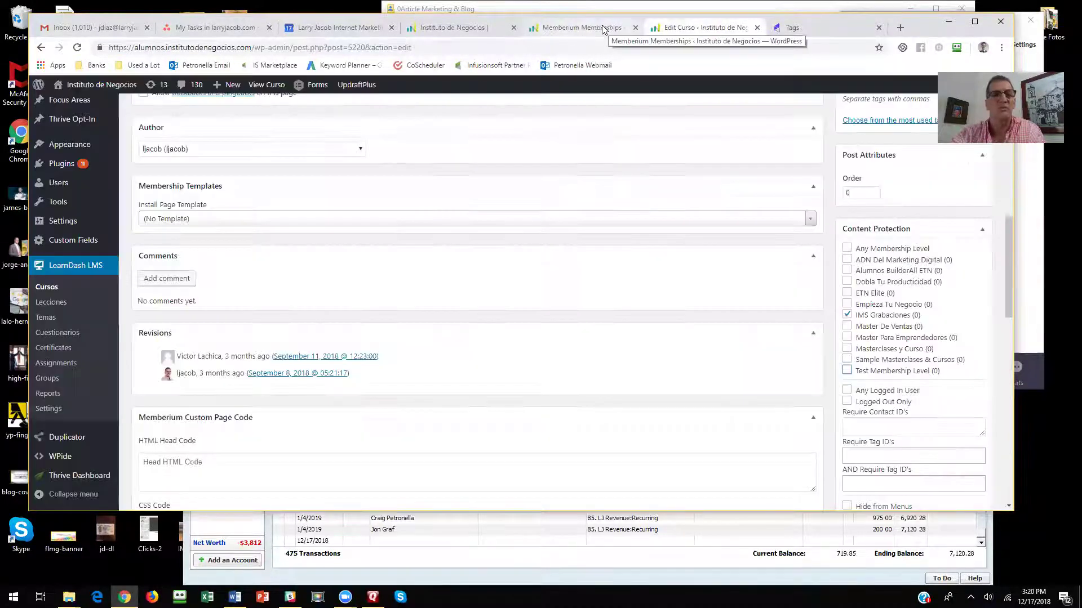
left_click(602, 25)
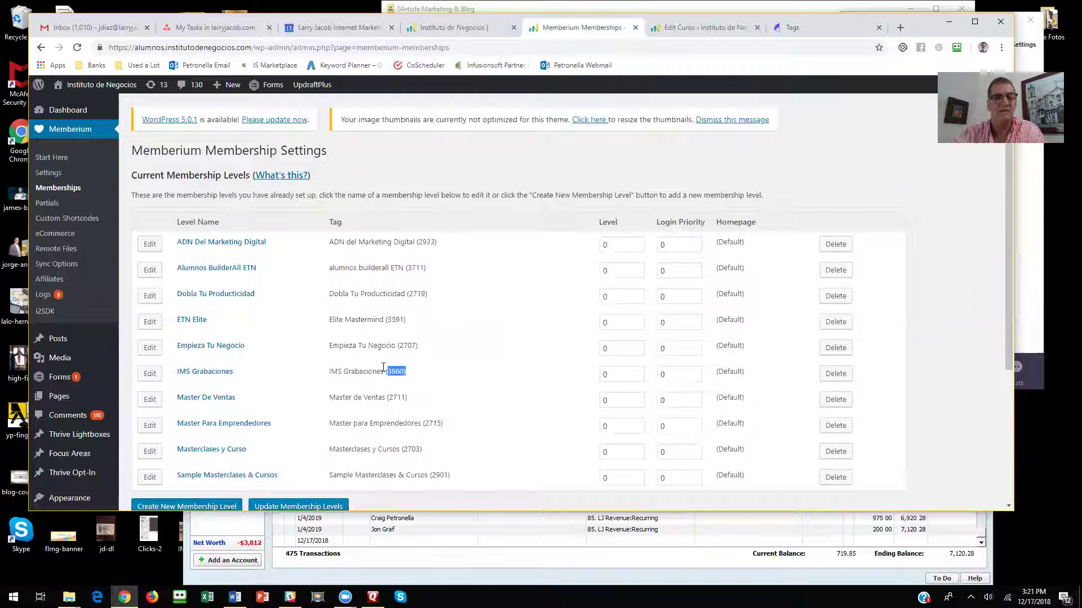
scroll(197, 378, "down", 1)
scroll(197, 378, "down", 1)
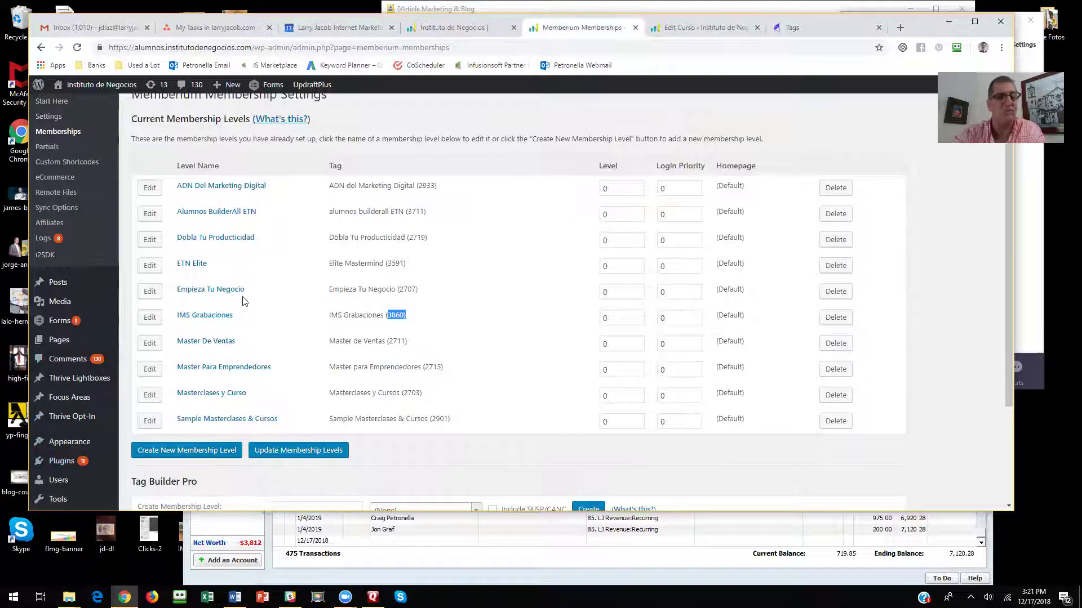
scroll(243, 301, "down", 3)
mouse_move(75, 420)
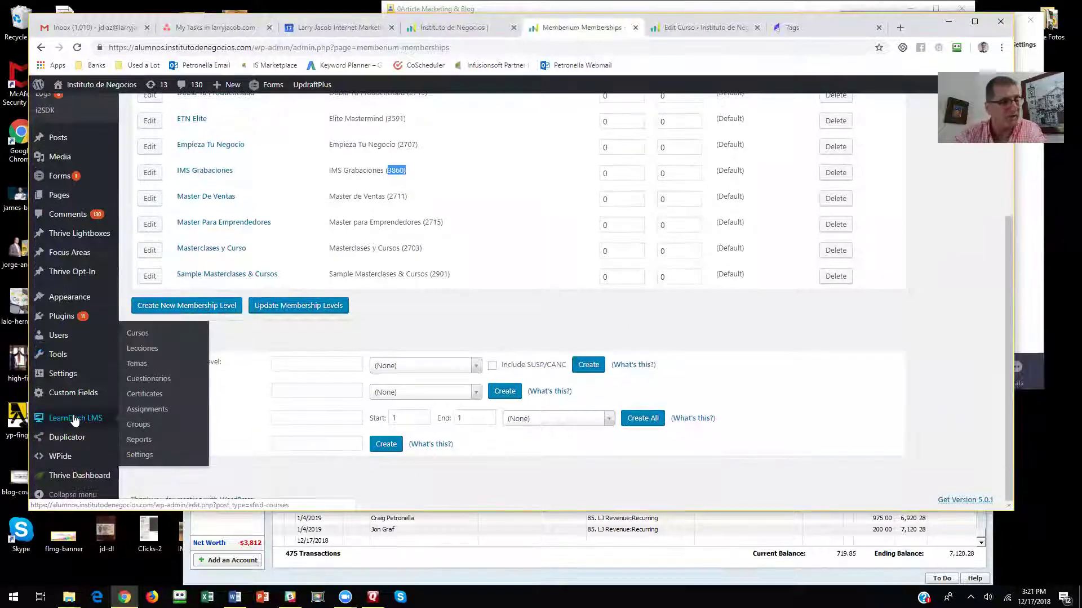
right_click(142, 337)
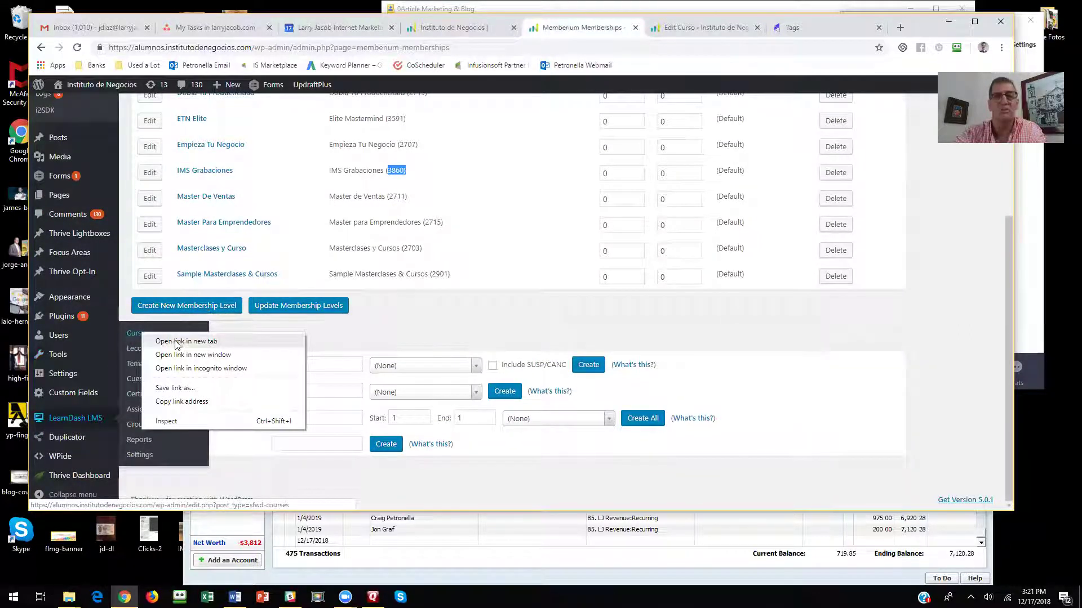
left_click(248, 341)
left_click(653, 27)
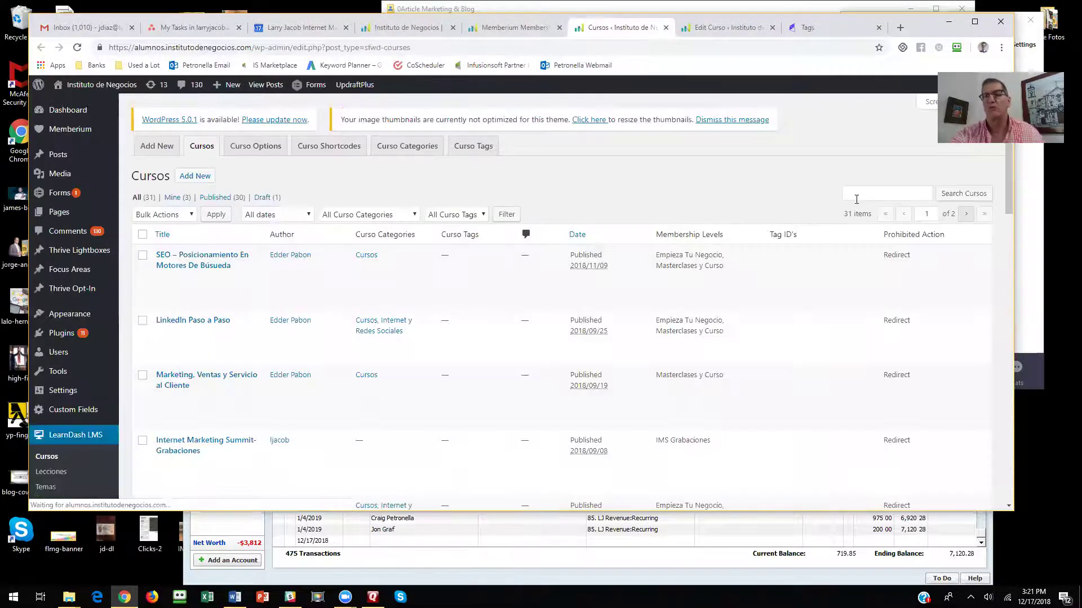
- Search the courses for "dobla" and open the Dobla Tu Productividad course for editing
left_click(859, 194)
type("dobla")
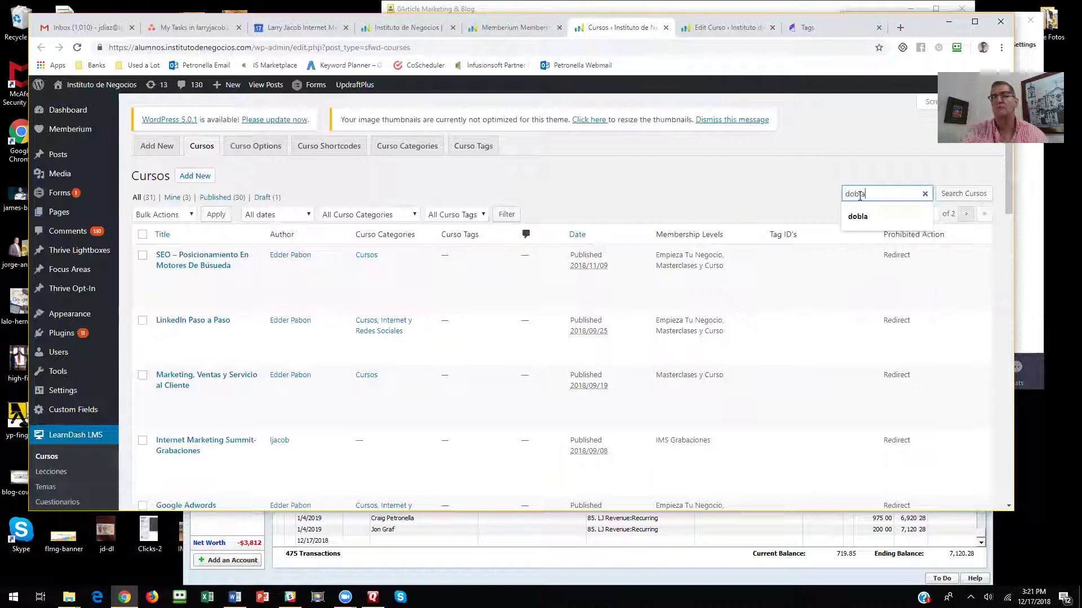
left_click(947, 193)
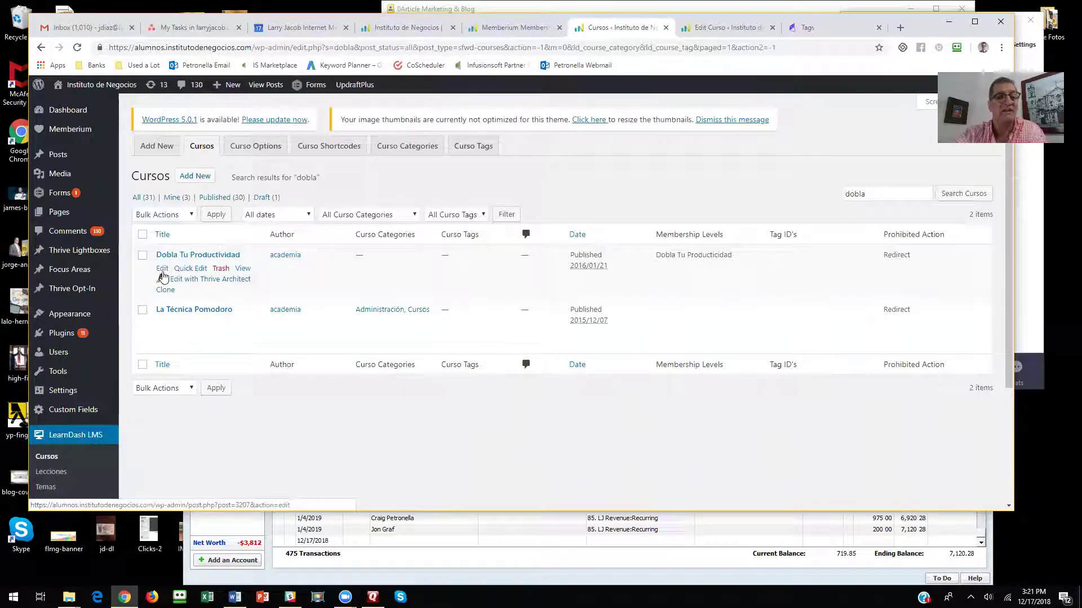
left_click(163, 269)
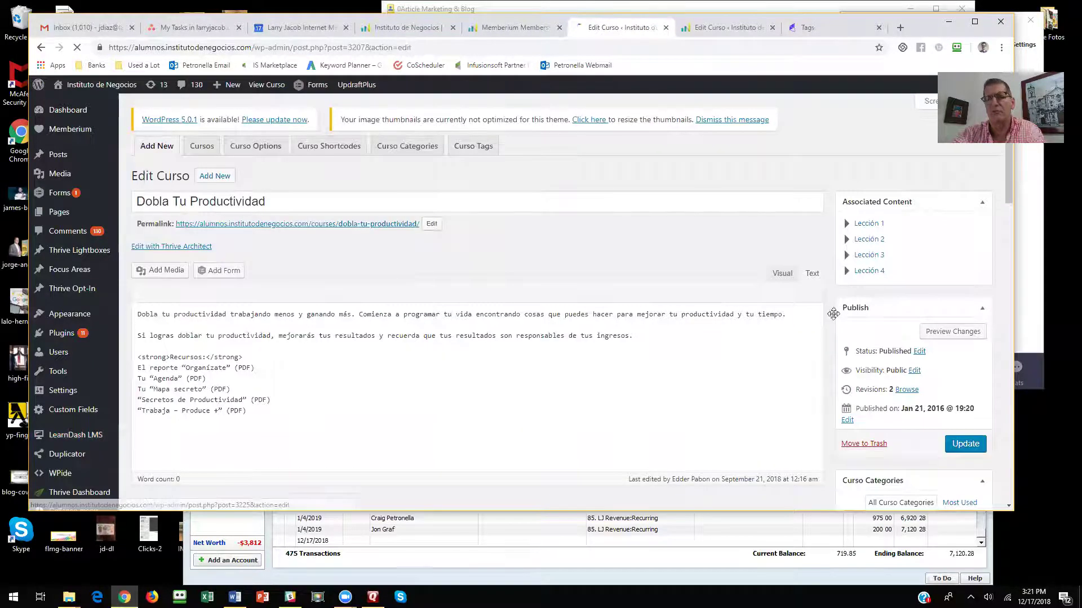
- Check the Dobla Tu Producticidad membership level in the course's Content Protection settings
scroll(810, 361, "down", 15)
scroll(809, 361, "down", 6)
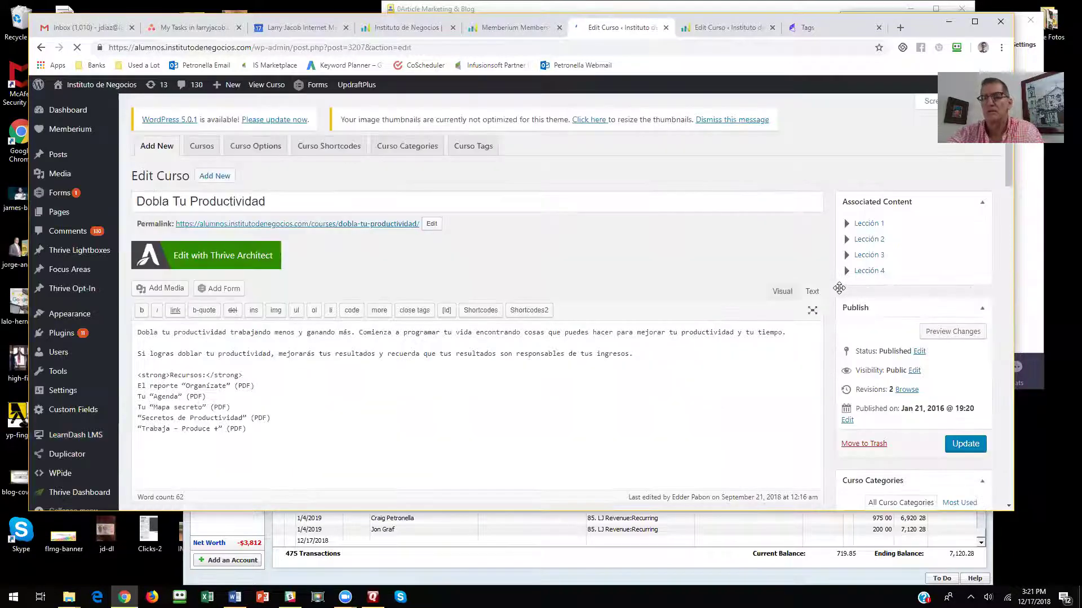
scroll(839, 295, "down", 10)
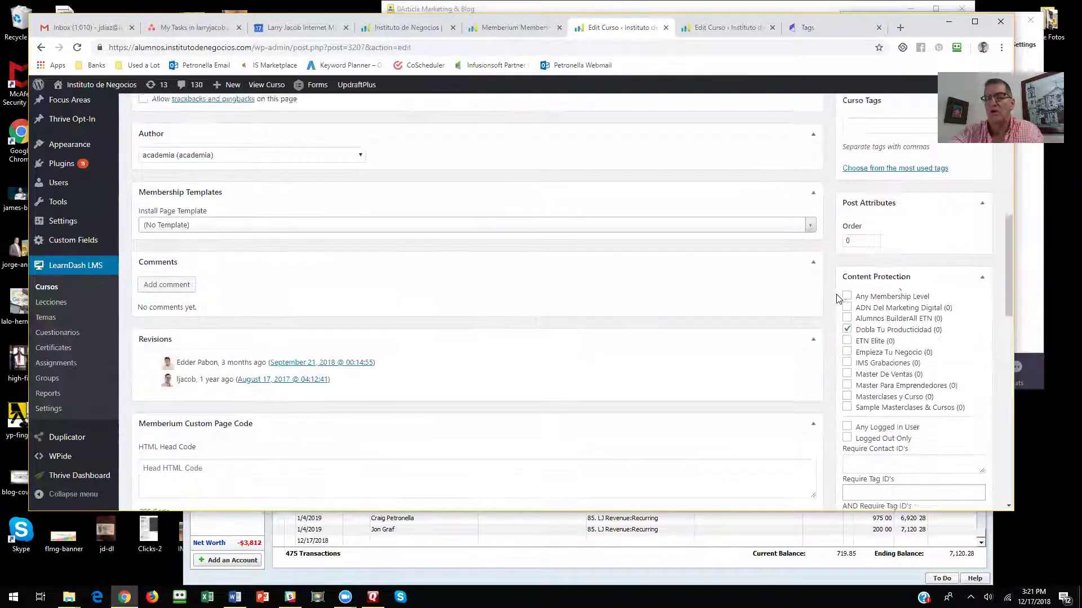
left_click(847, 324)
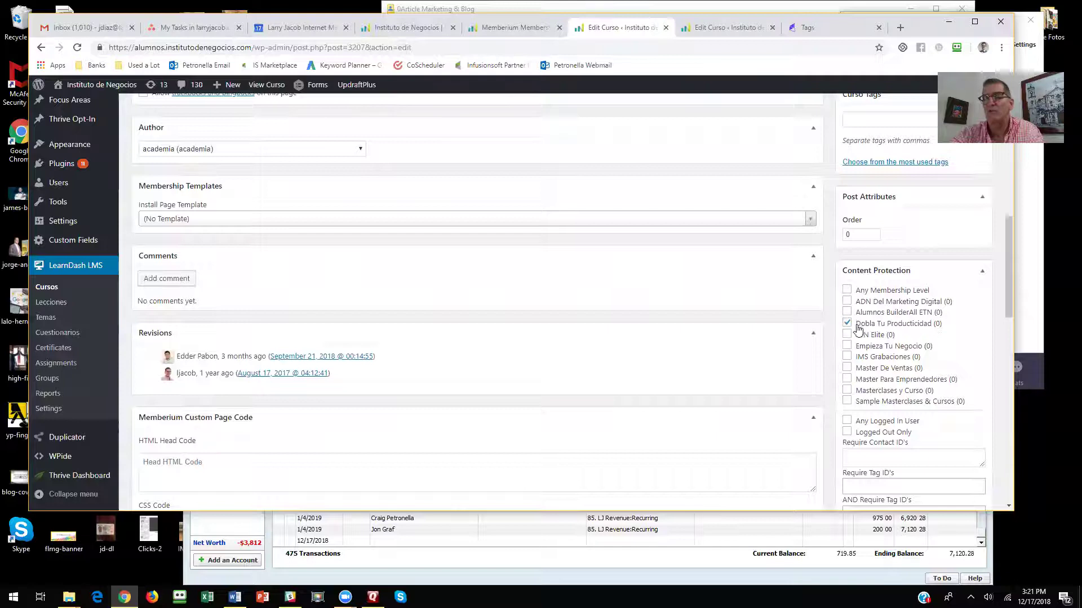
- Review the Memberium membership levels, and compare them with the Content Protection settings of the Dobla Tu Productividad course
left_click(500, 26)
scroll(280, 222, "up", 4)
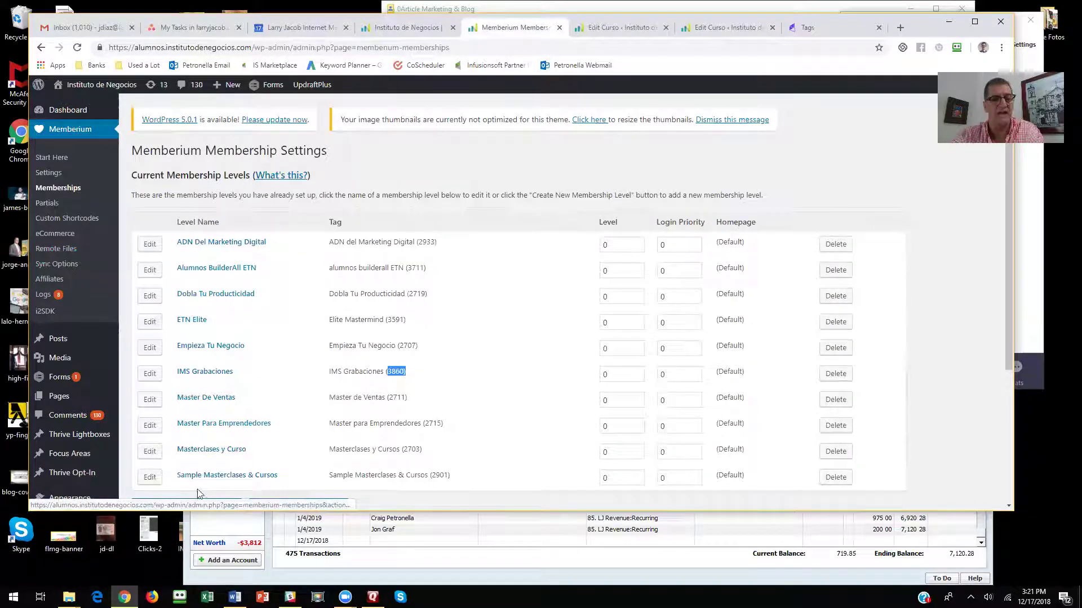
scroll(197, 489, "down", 1)
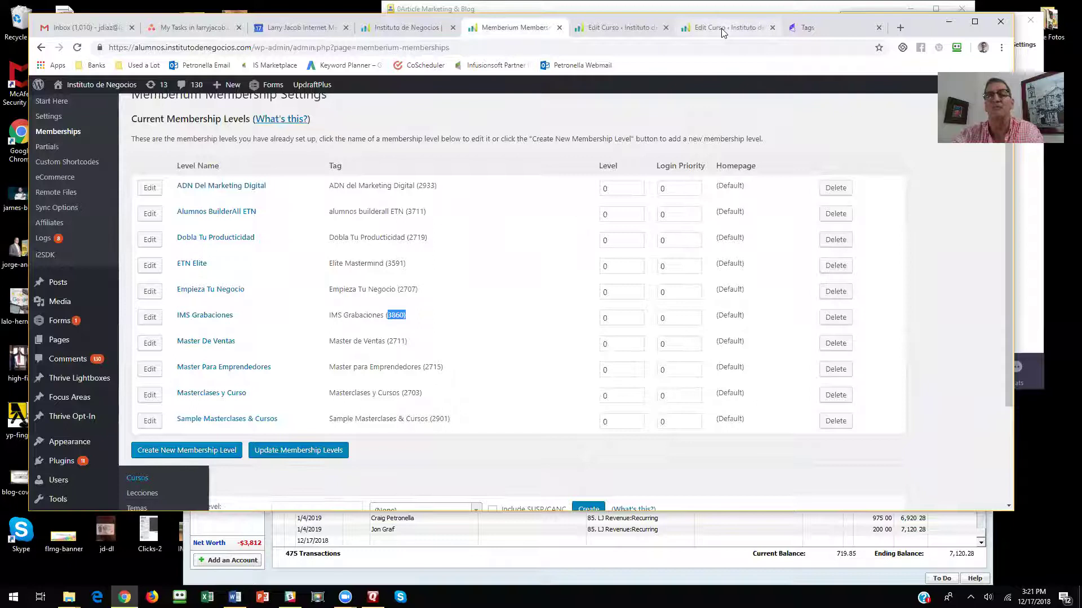
left_click(627, 27)
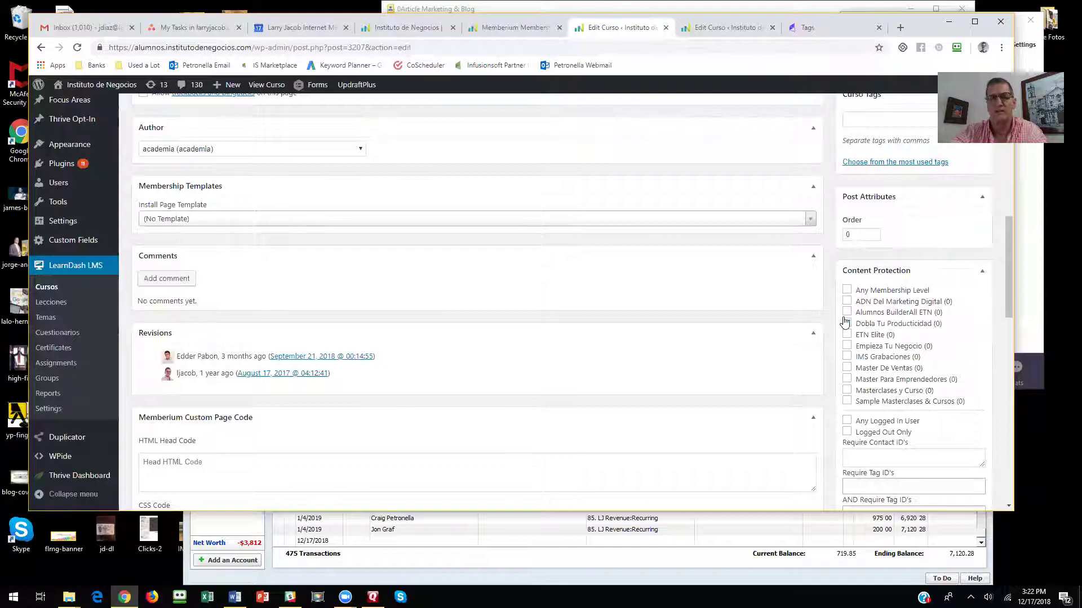
scroll(724, 357, "up", 10)
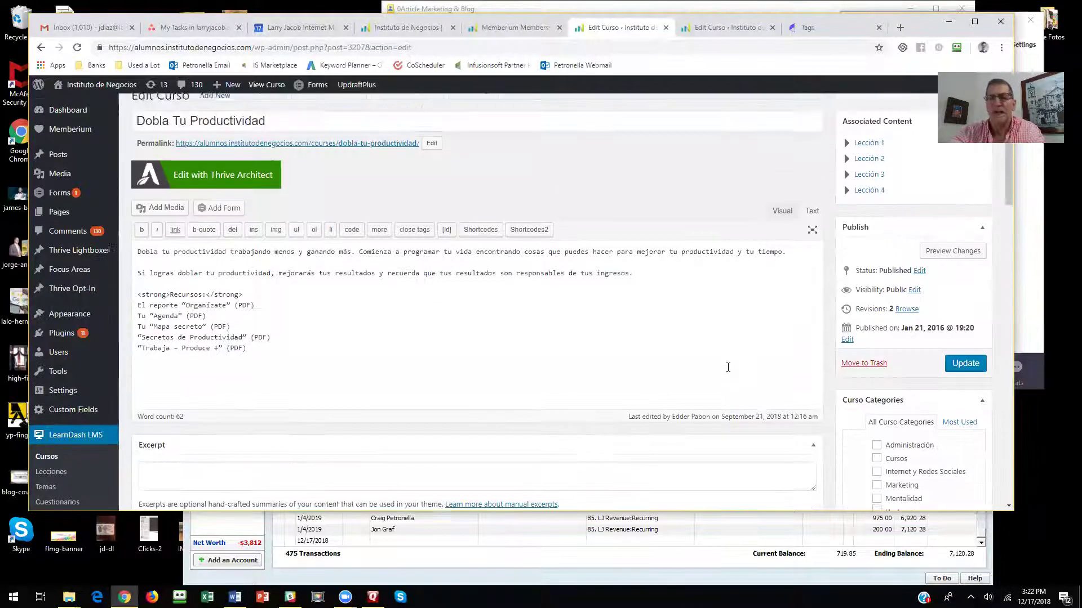
scroll(725, 357, "down", 10)
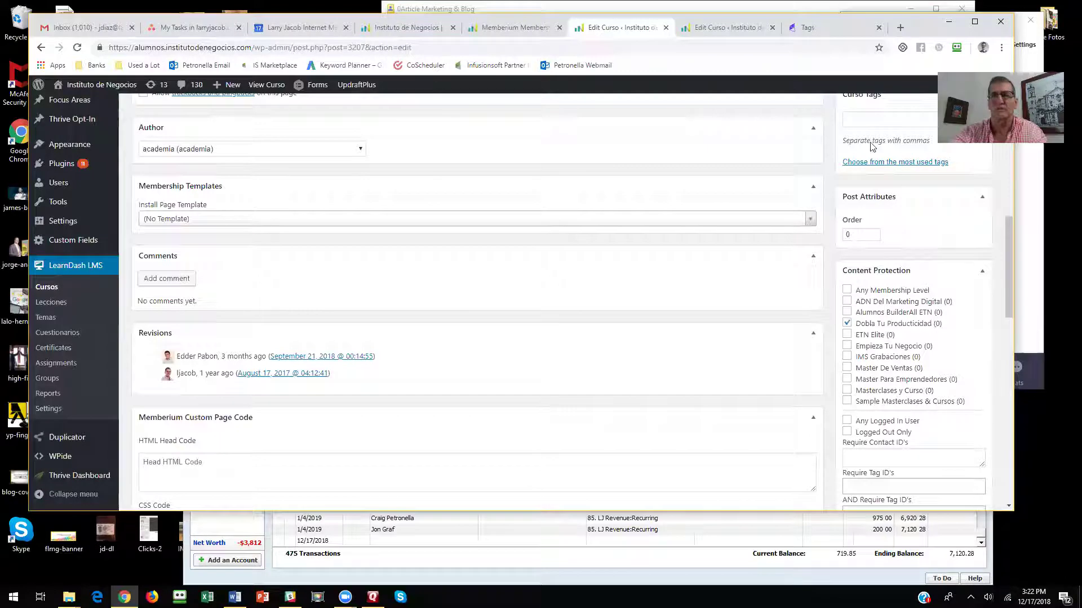
- Switch to Infusionsoft and start a new tag named "Test Memberium Membership Level"
left_click(825, 26)
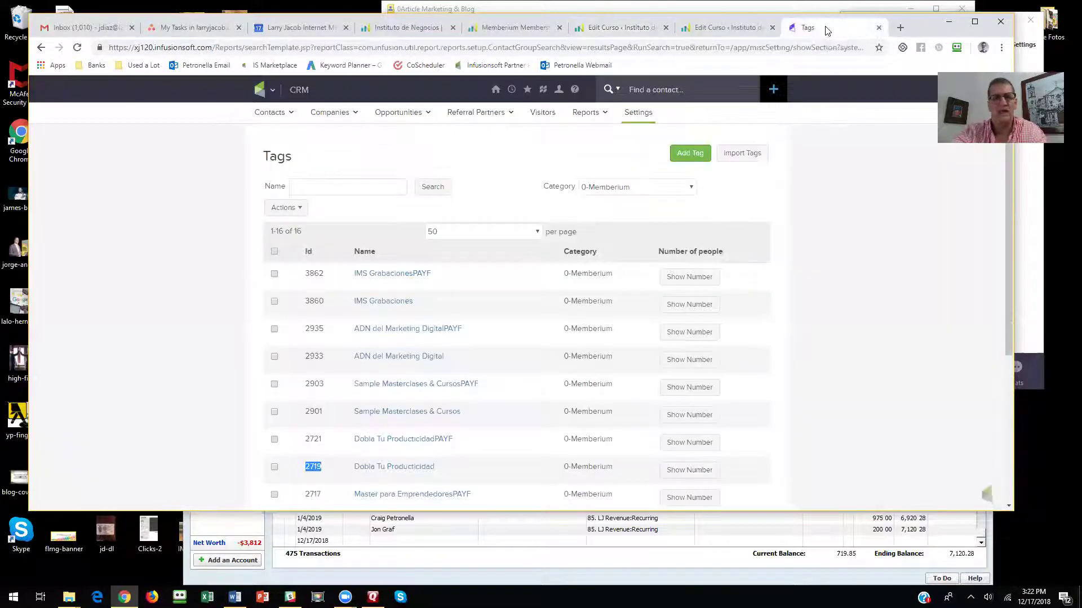
left_click(693, 157)
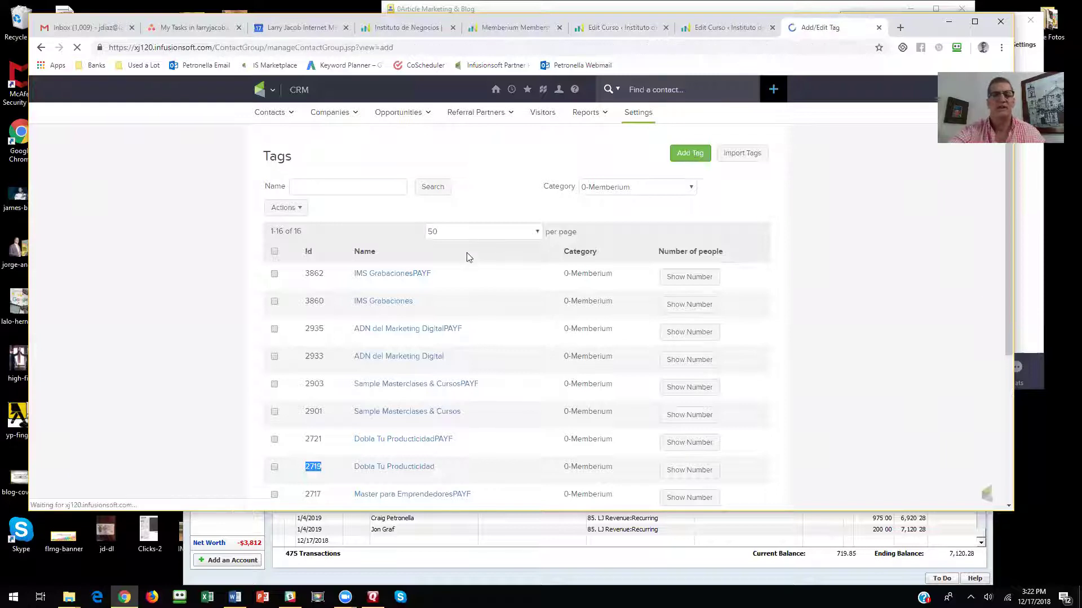
left_click(379, 247)
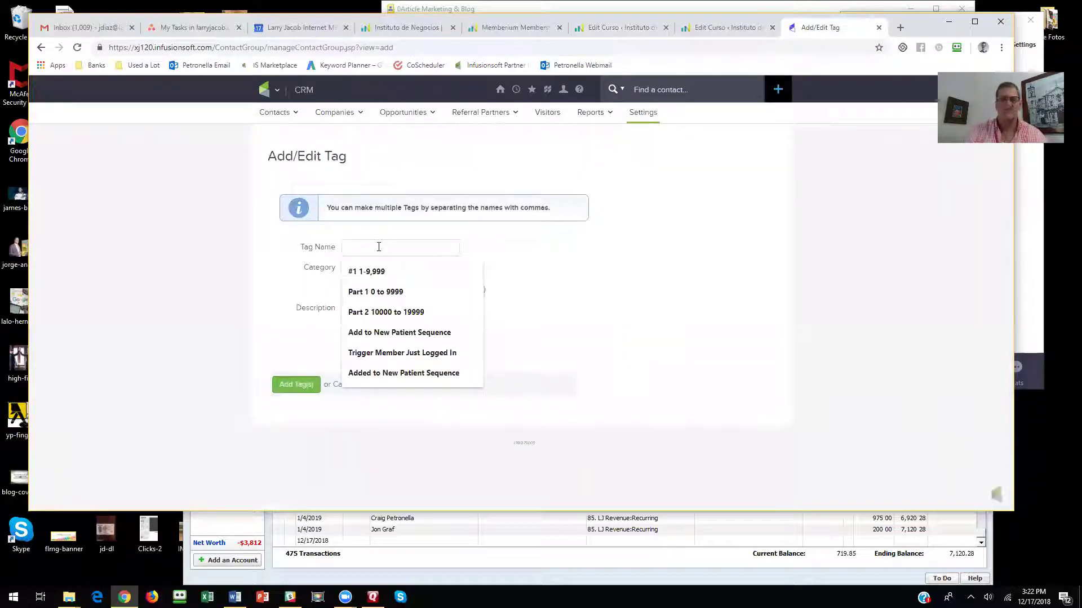
type("Test Memberium ")
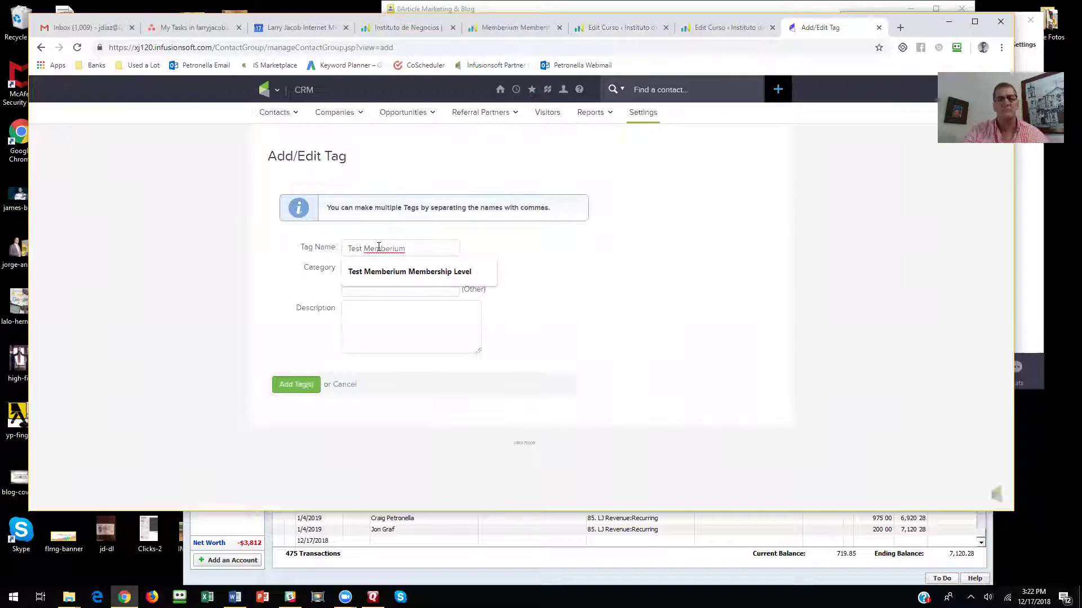
type("Ta")
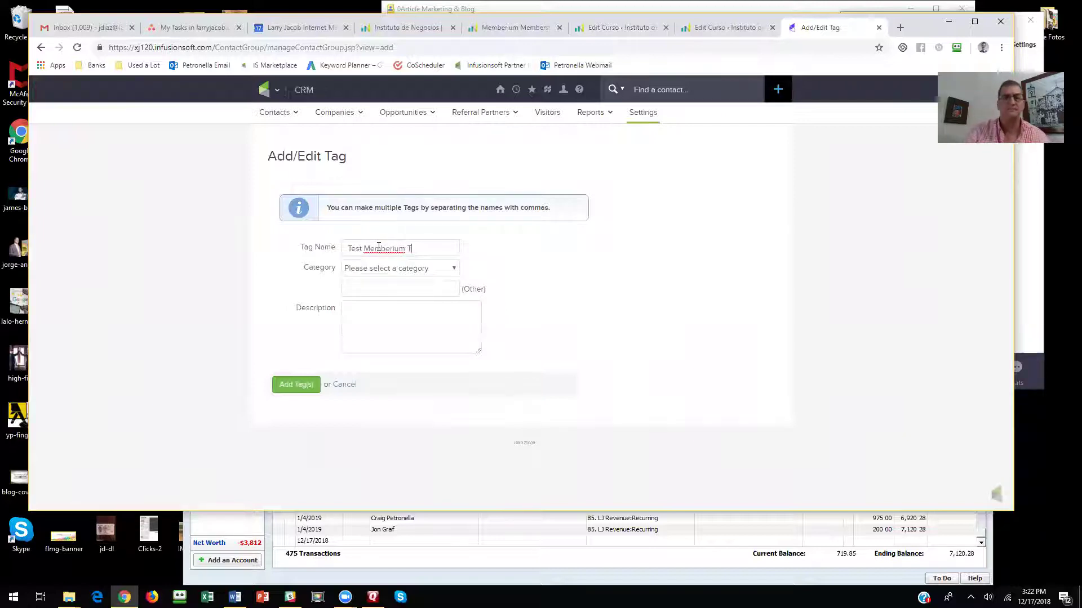
key("BackSpace")
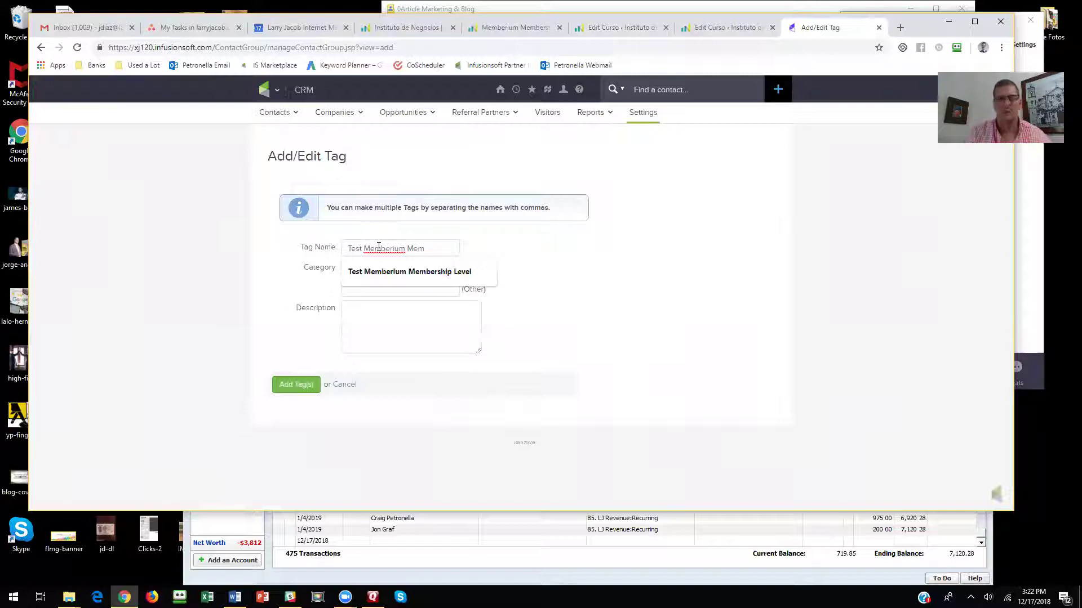
key("Down")
key("Return")
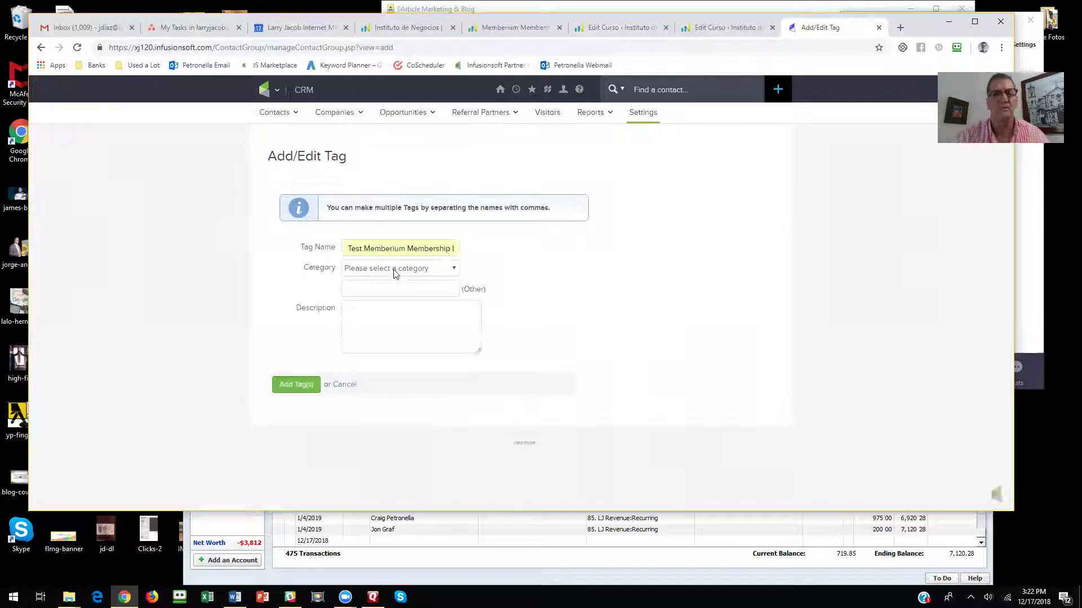
- Assign the new tag to the 0-Memberium category and add it
left_click(394, 270)
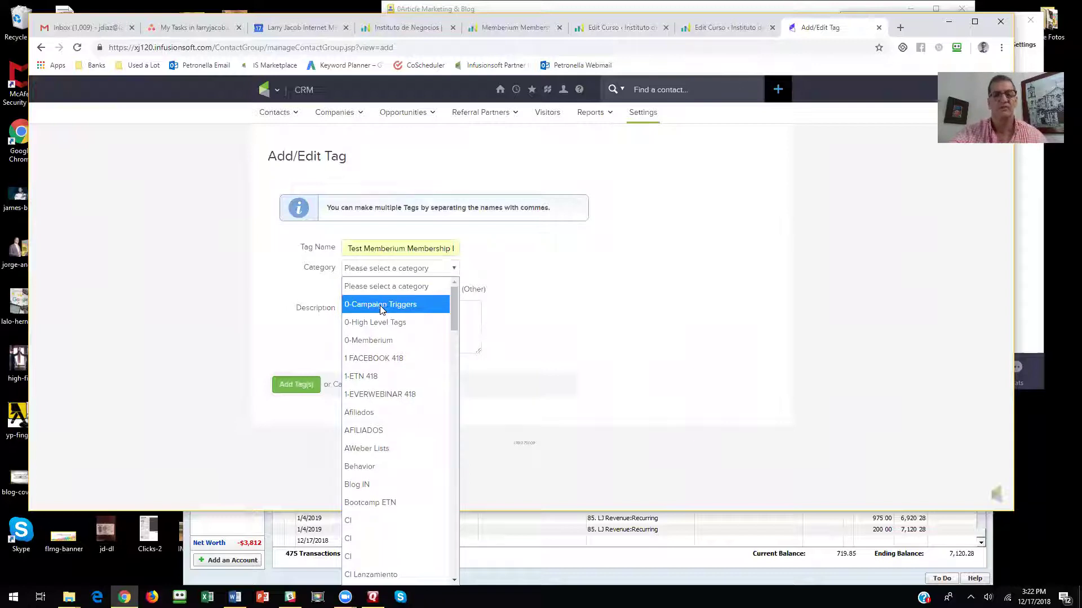
left_click(380, 339)
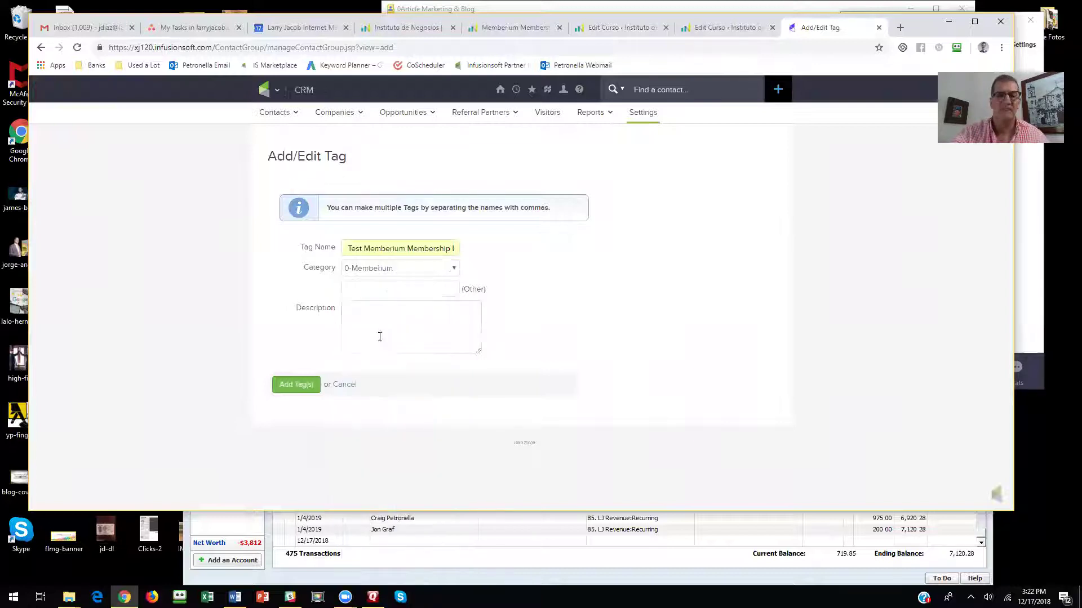
left_click(290, 393)
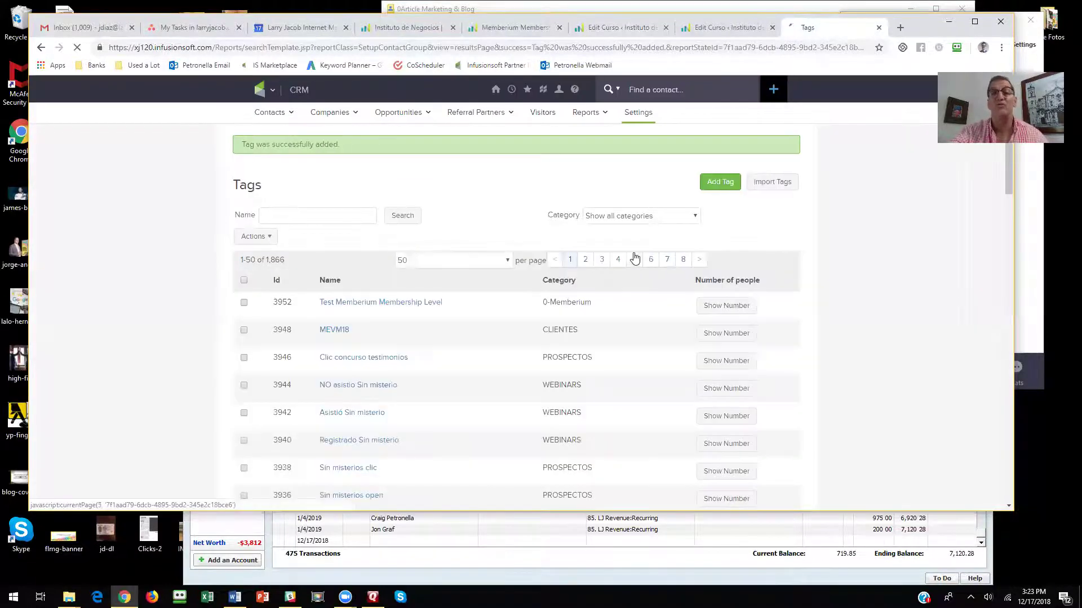
- Return to Memberium on the WordPress site and synchronize its Infusionsoft data from the Start Here page
left_click(514, 27)
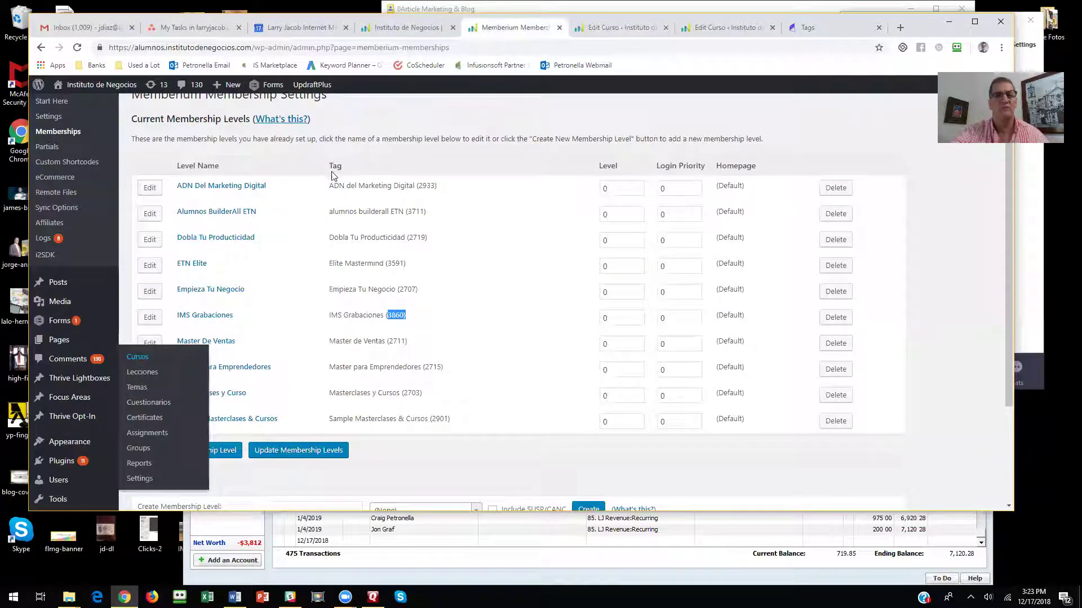
scroll(283, 354, "up", 1)
left_click(371, 164)
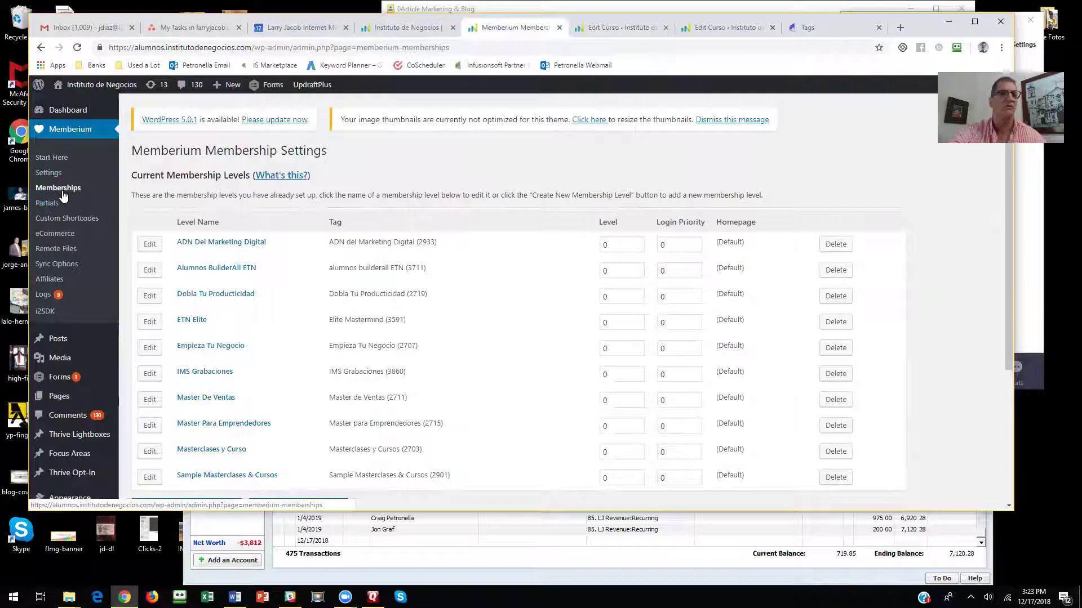
left_click(52, 165)
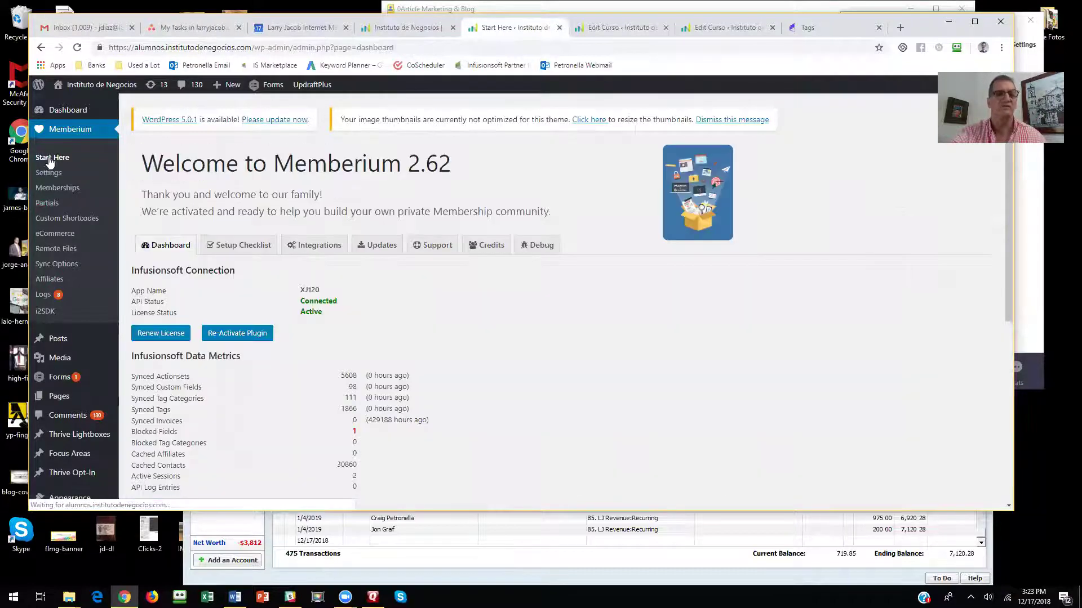
scroll(169, 338, "down", 3)
left_click(179, 341)
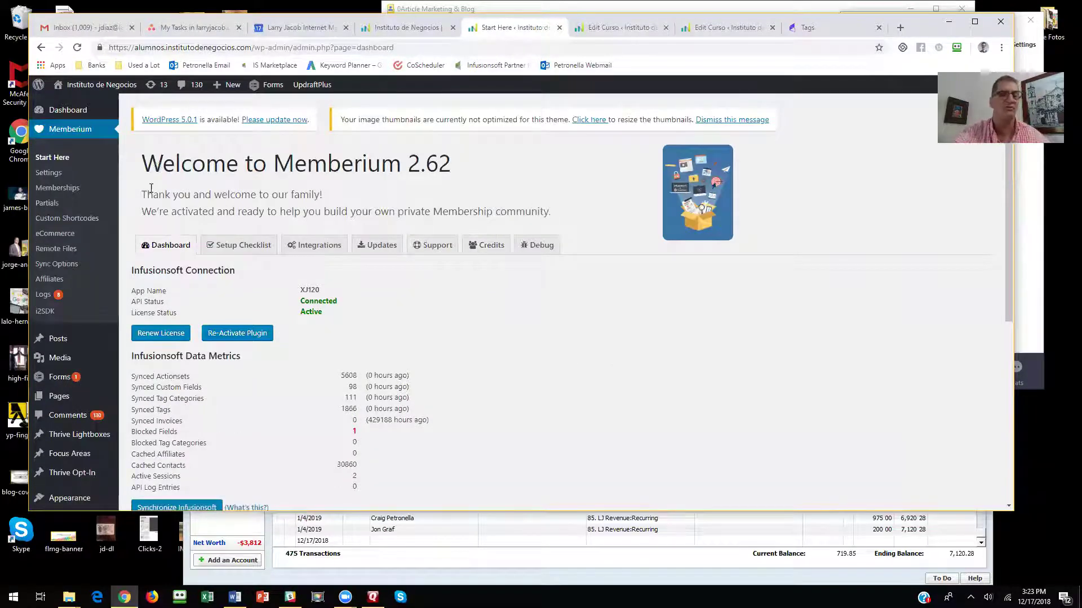
- Start a new membership level from Memberium's memberships page and name it "Test Membership"
left_click(67, 193)
scroll(341, 341, "down", 1)
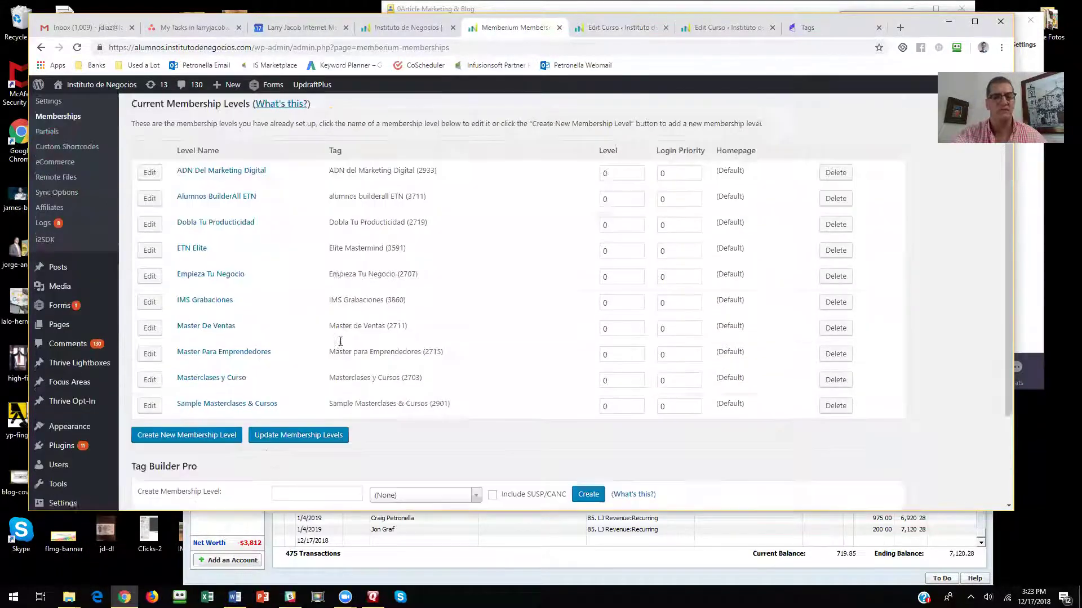
scroll(340, 341, "down", 2)
left_click(196, 341)
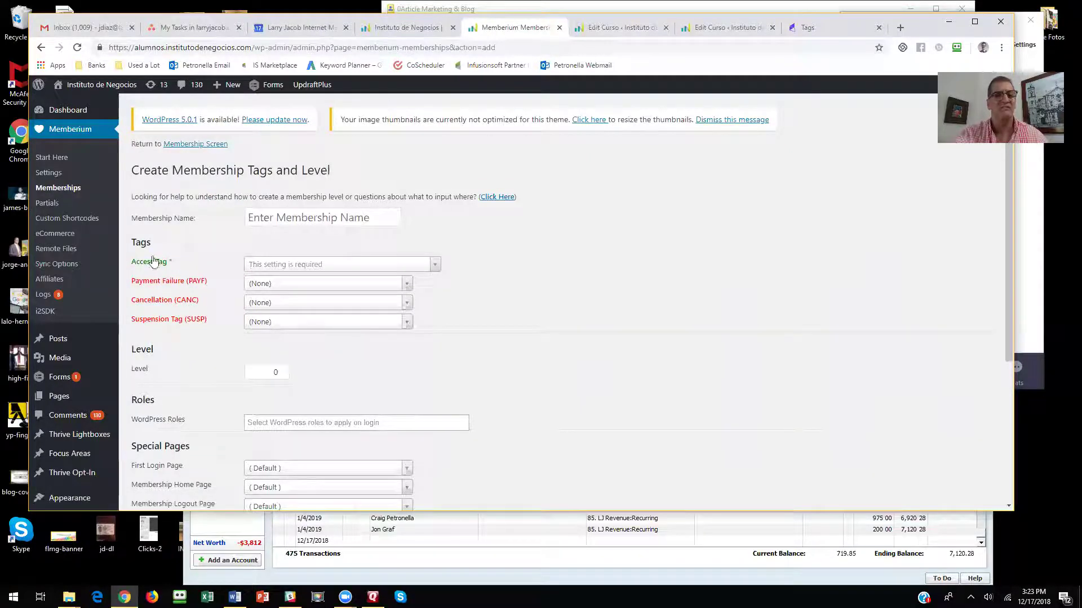
left_click(289, 216)
type("Test")
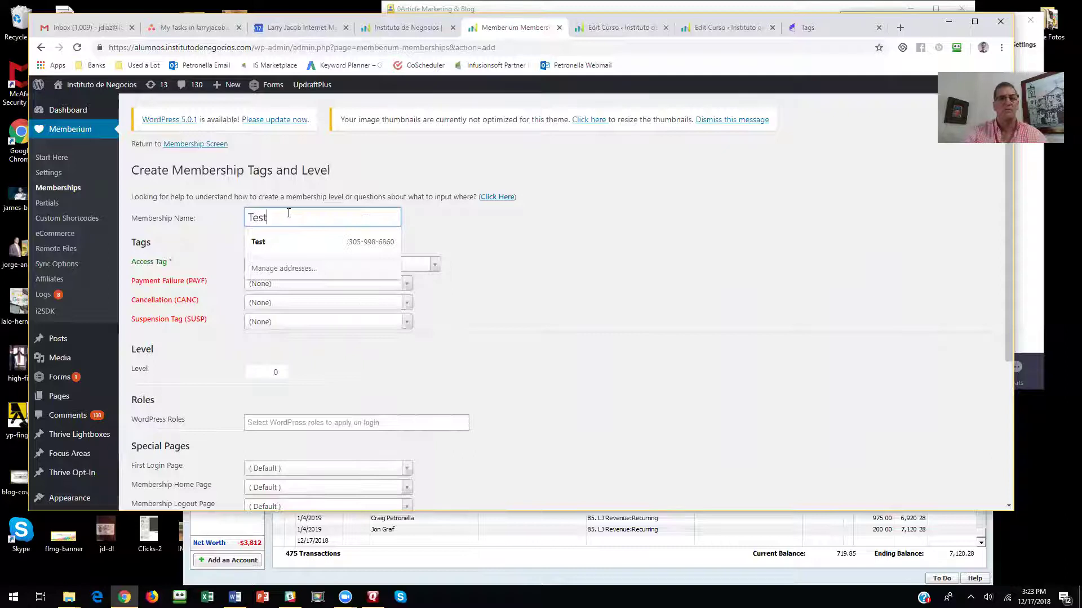
type(" Membership")
key("Tab")
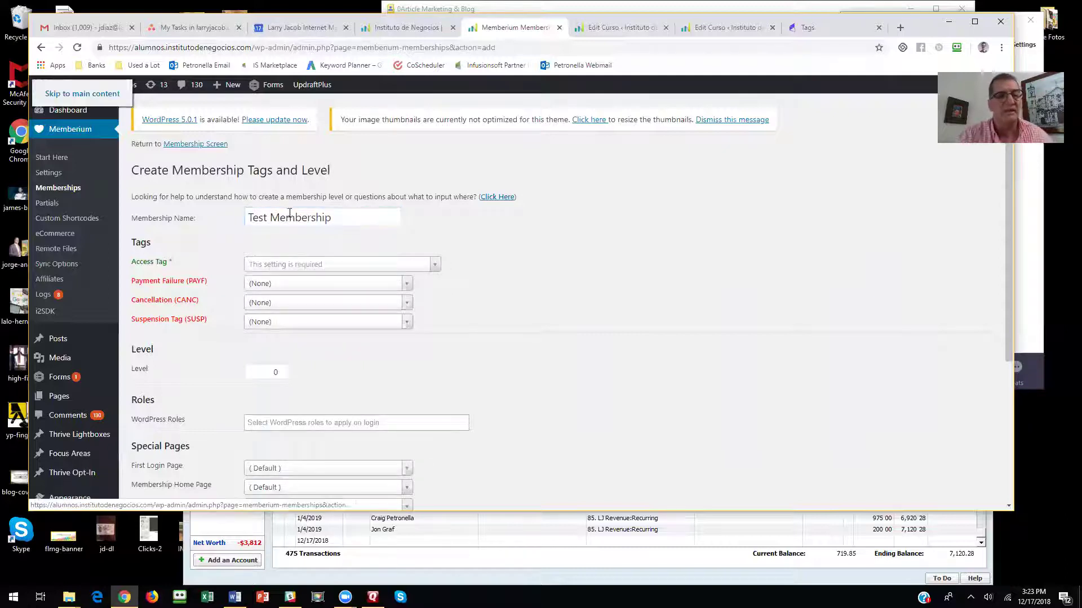
- Set the level's access tag to Test Memberium Membership Level (3952) and create the membership level
left_click(280, 266)
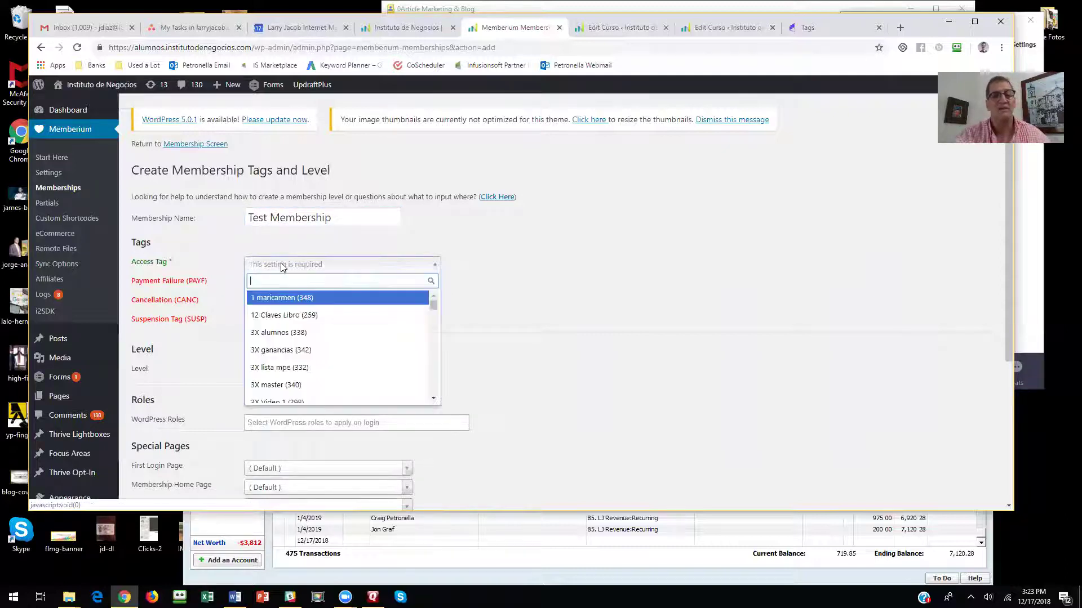
type("ted")
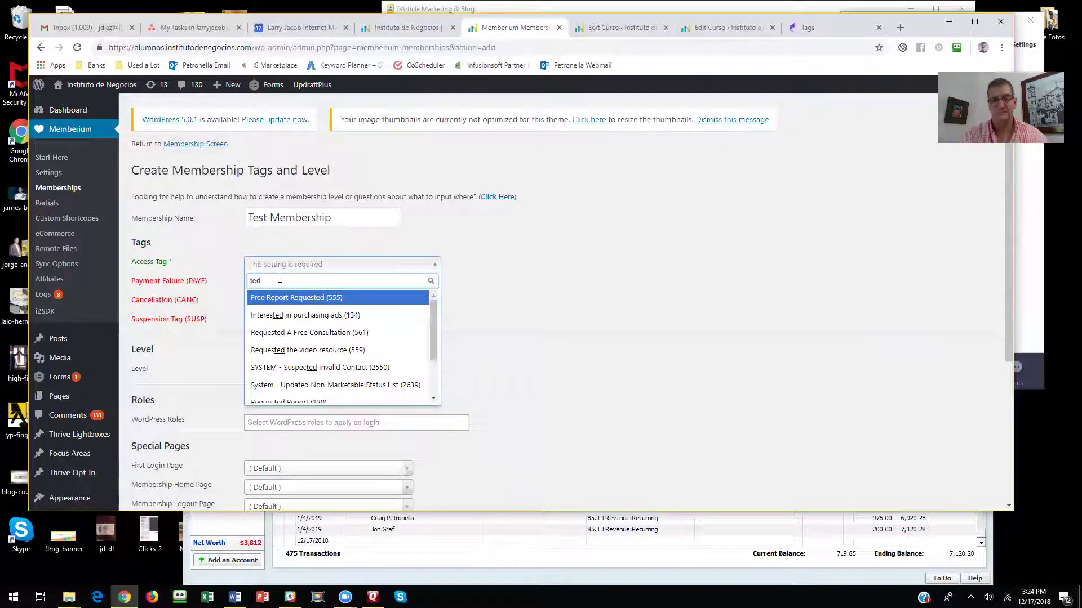
key("BackSpace")
type("st")
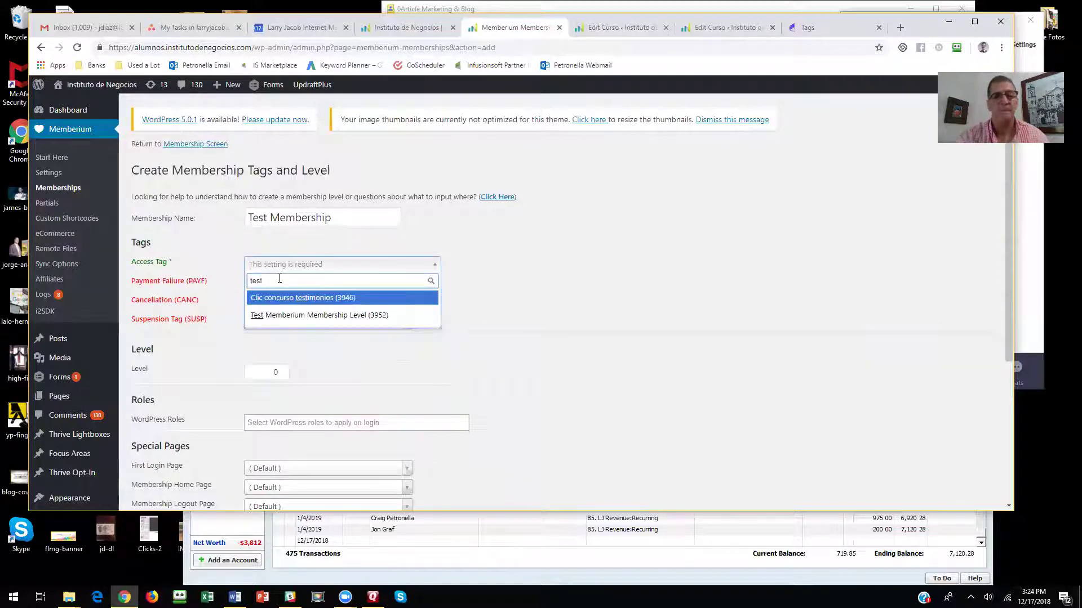
left_click(314, 311)
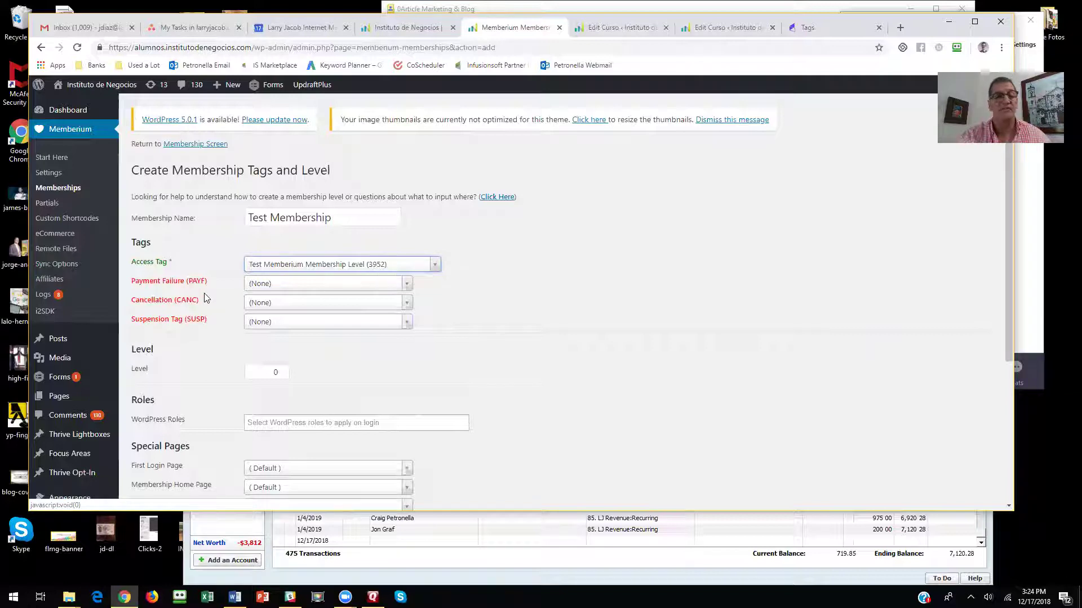
scroll(191, 376, "down", 4)
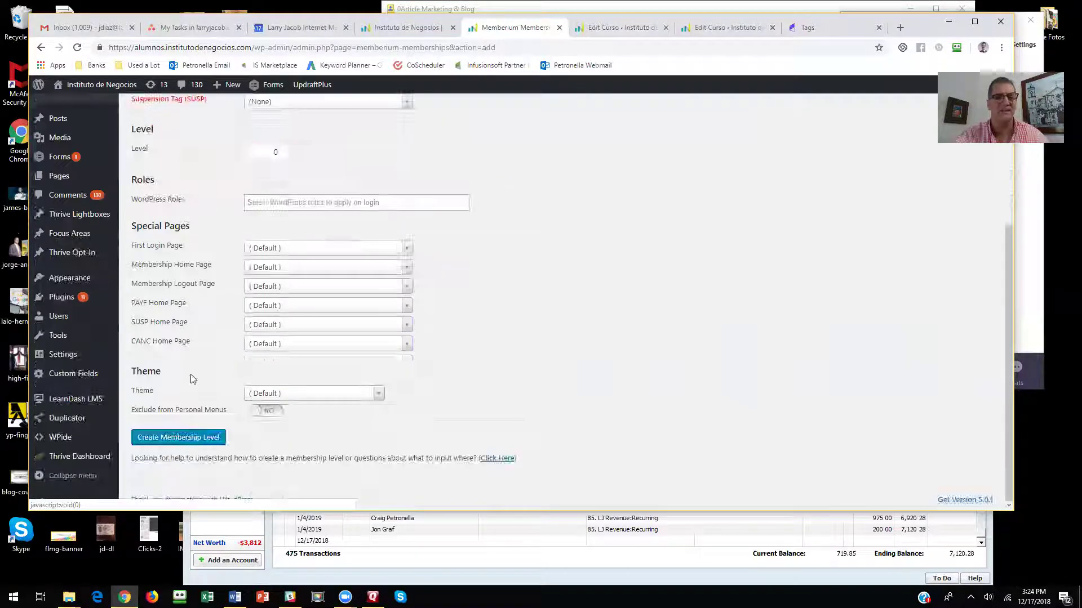
left_click(178, 438)
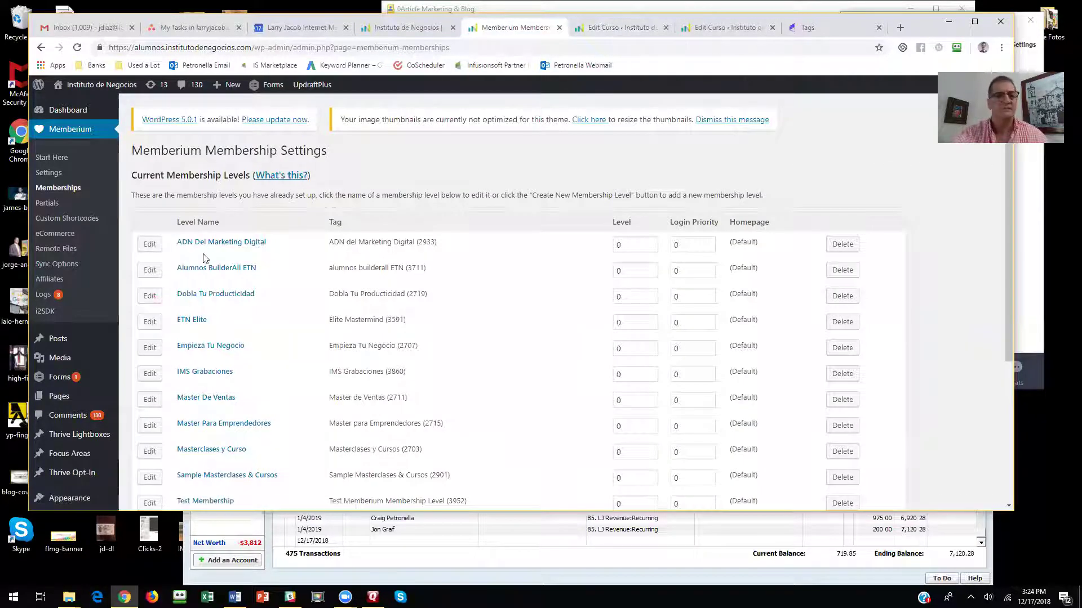
- Highlight the Test Membership level's tag ID in Memberium and compare it with the Test Memberium Membership Level tag's ID in Infusionsoft
scroll(220, 428, "down", 2)
left_click_drag(465, 389, 456, 388)
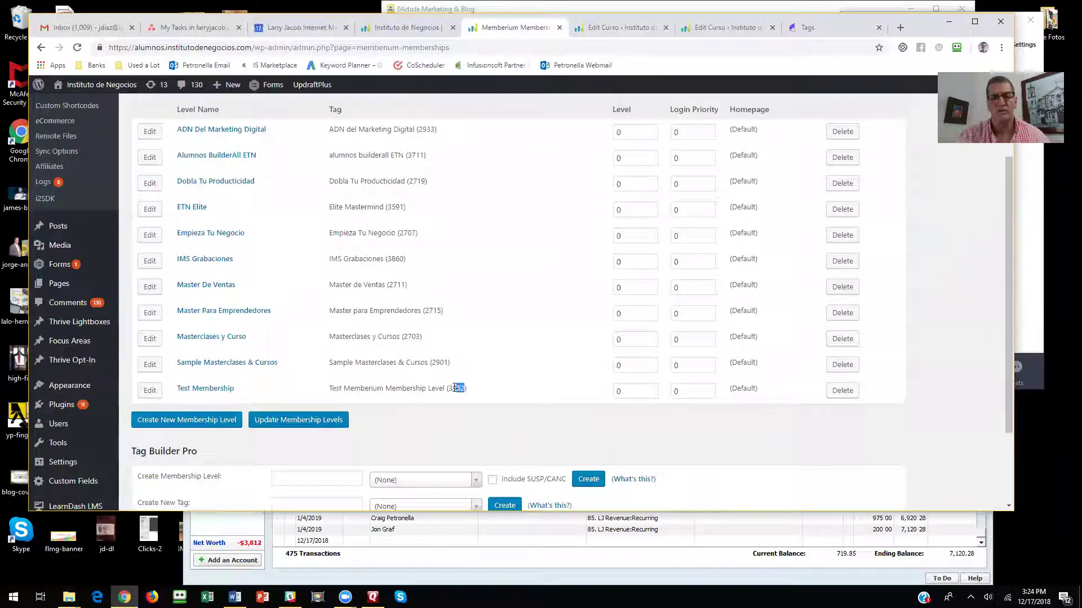
left_click(821, 30)
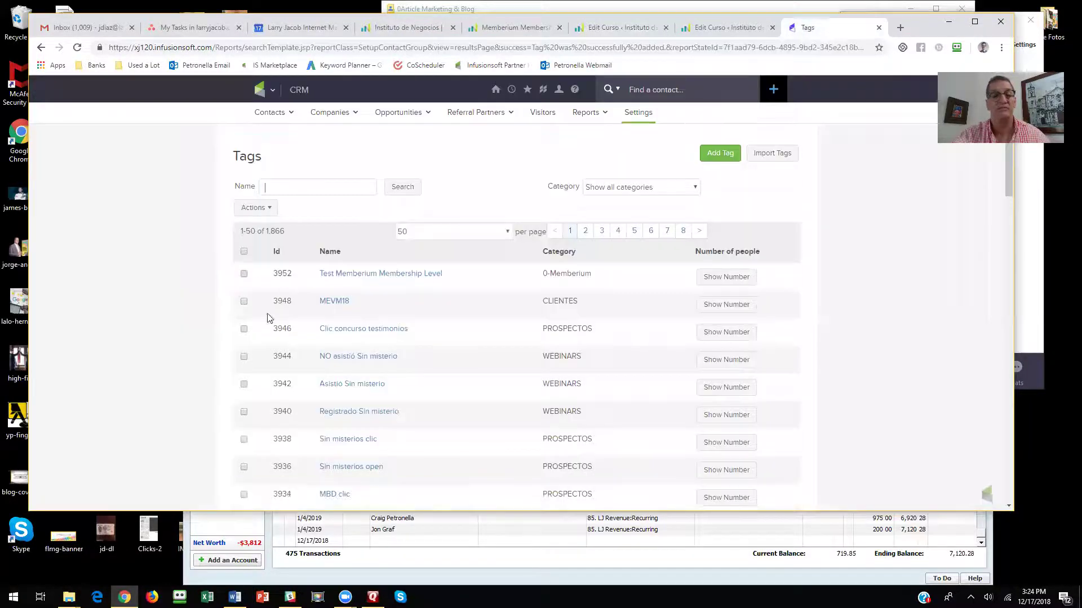
left_click_drag(298, 276, 271, 275)
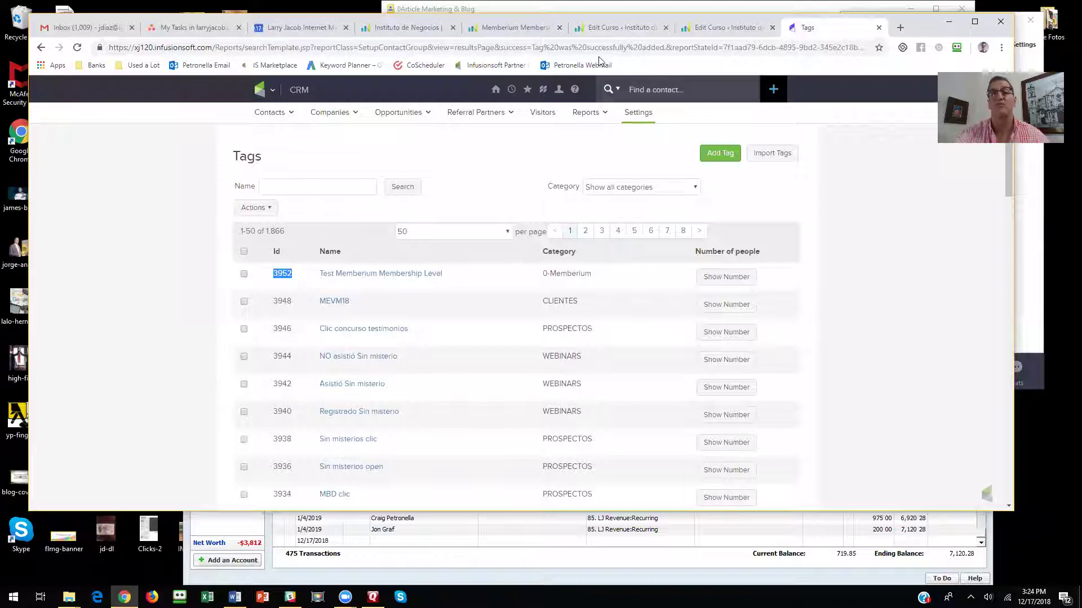
left_click(523, 31)
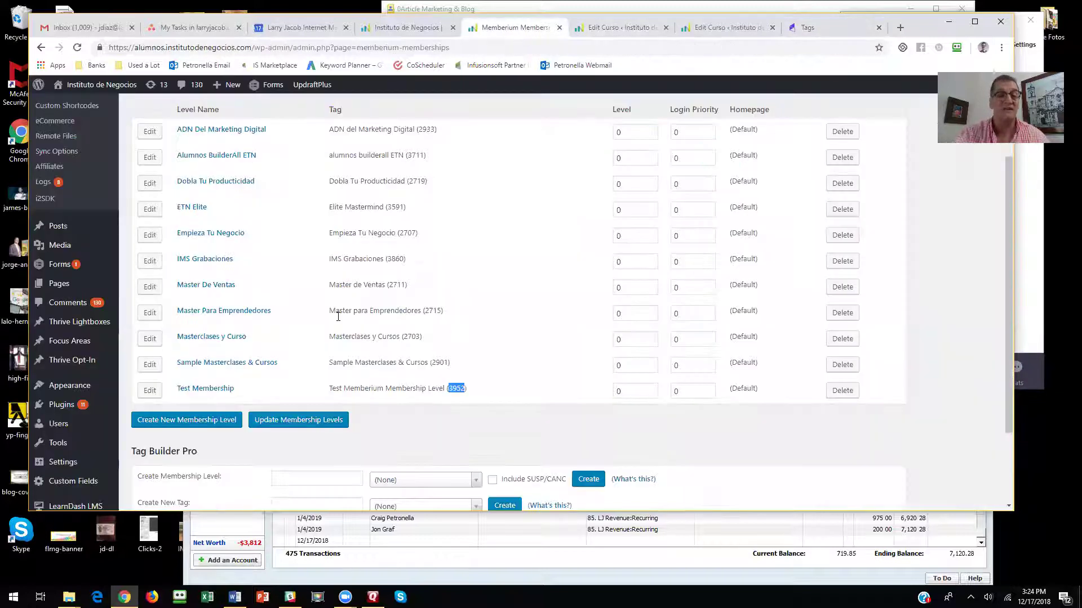
- Reload the Dobla Tu Productividad course editor and check its Content Protection settings for the Test Membership level
left_click(648, 30)
scroll(320, 207, "up", 5)
scroll(320, 207, "up", 3)
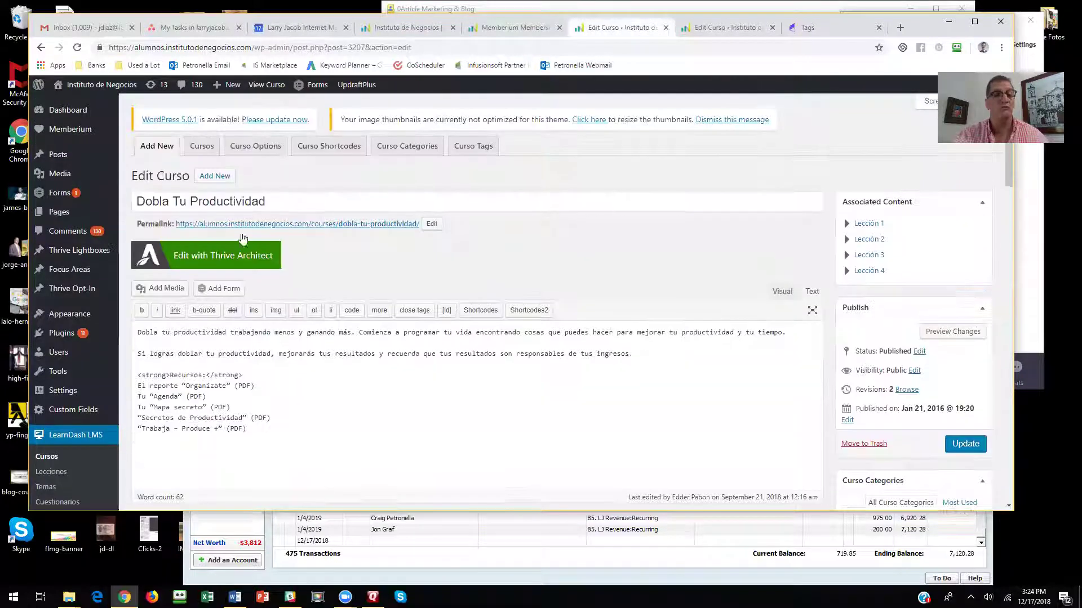
left_click(77, 48)
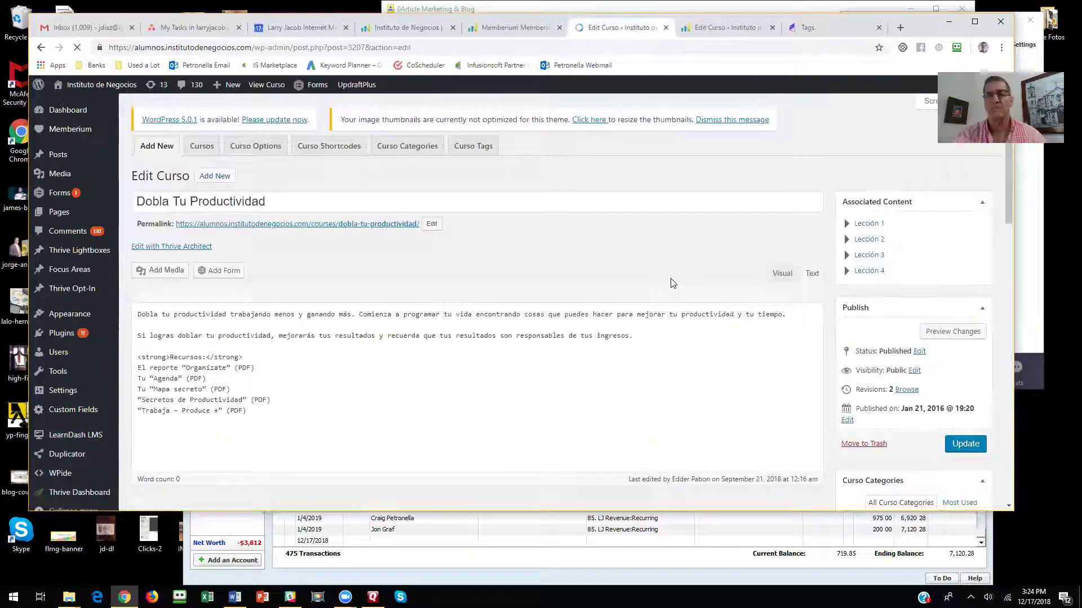
scroll(748, 234, "down", 15)
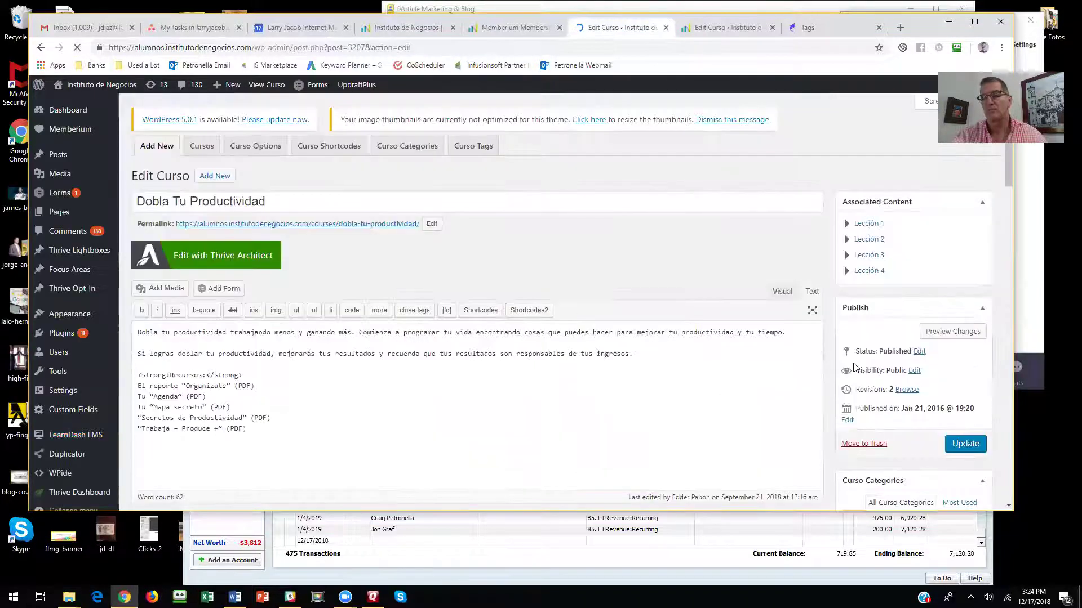
scroll(858, 365, "down", 12)
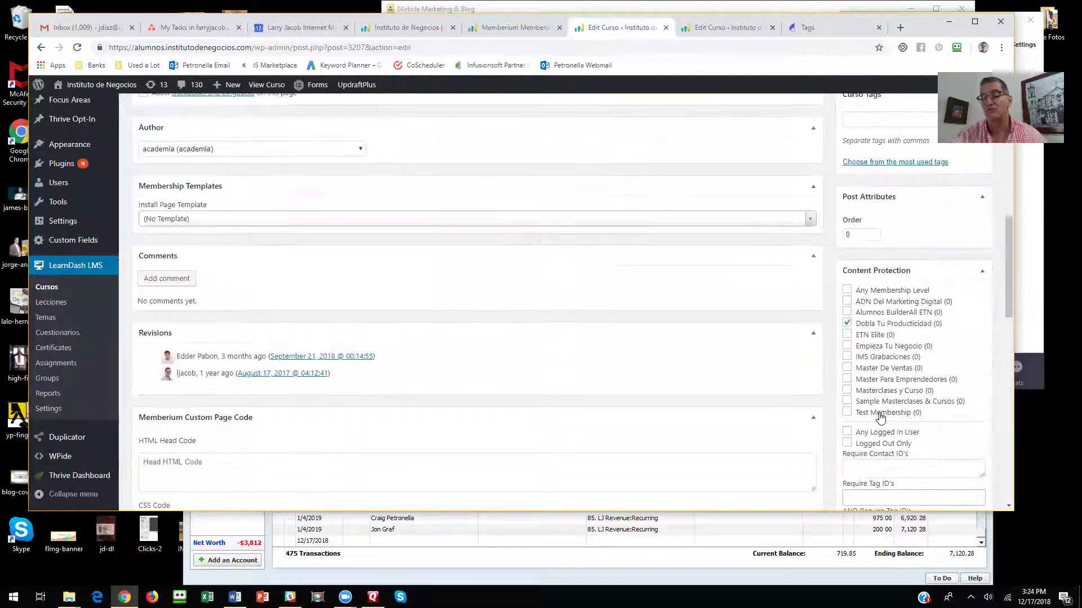